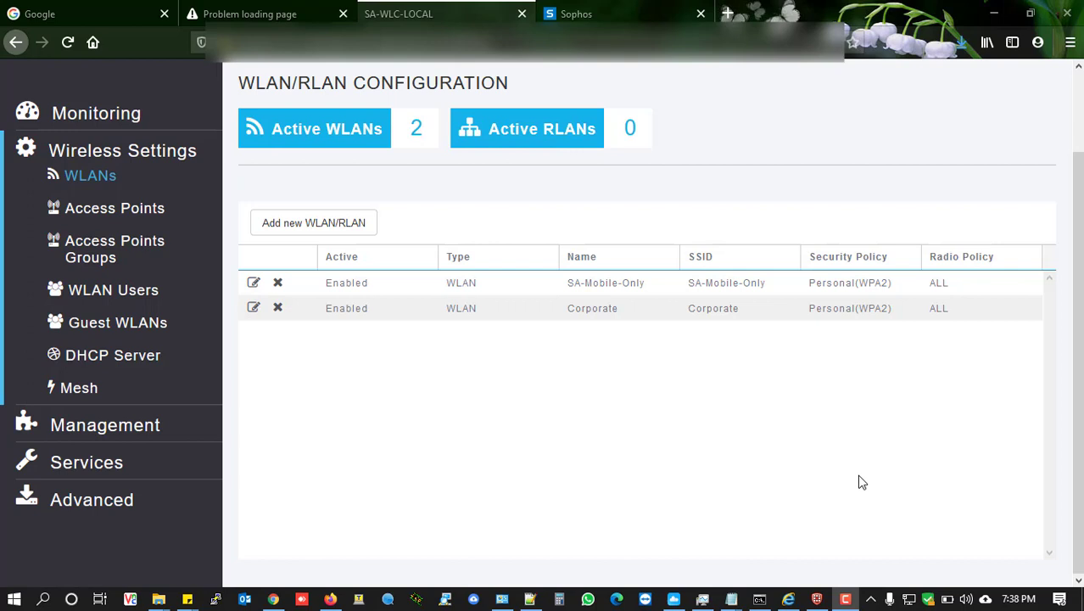
pyautogui.click(283, 225)
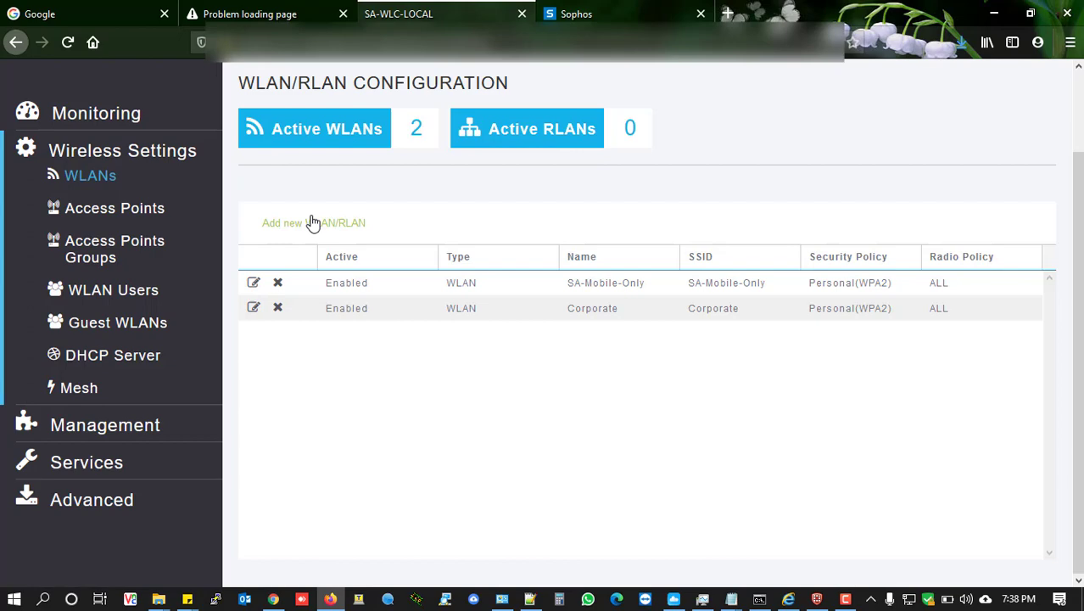
pyautogui.click(321, 210)
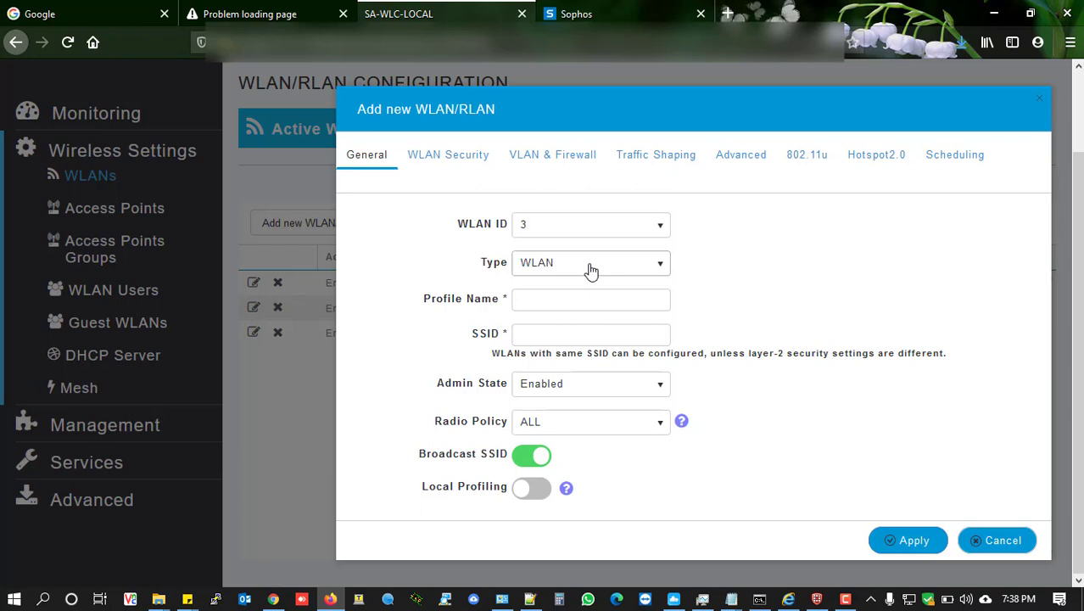
pyautogui.click(573, 293)
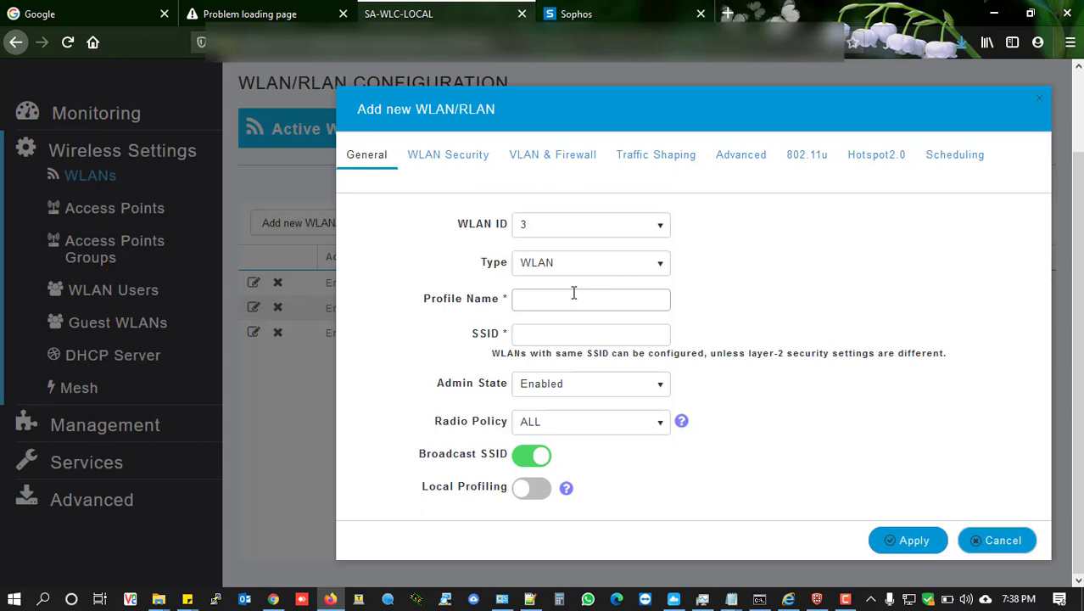
pyautogui.moveTo(733, 599)
pyautogui.click(1005, 542)
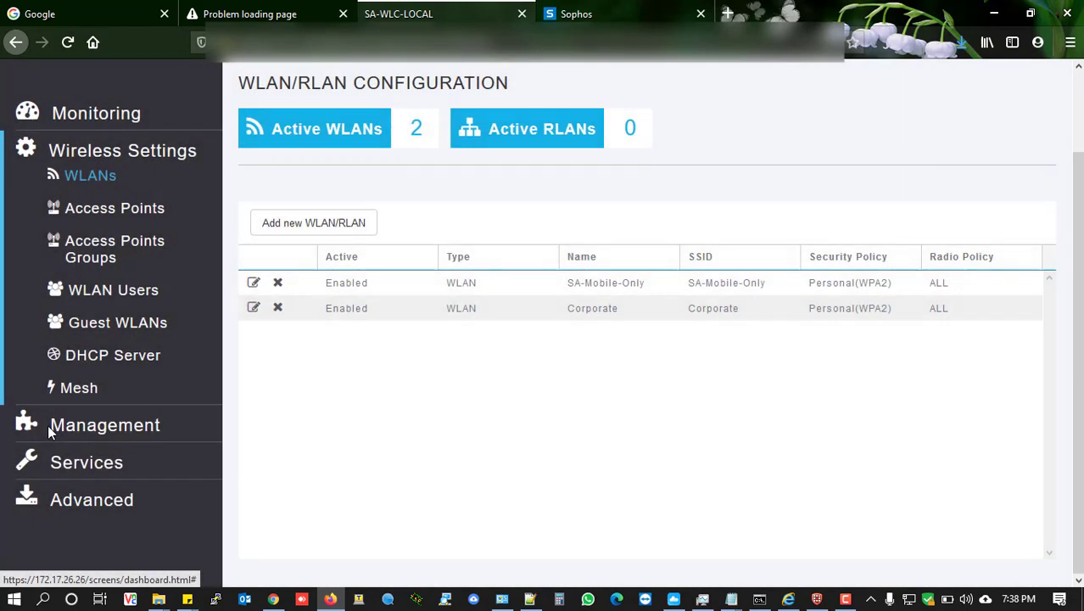
pyautogui.click(53, 509)
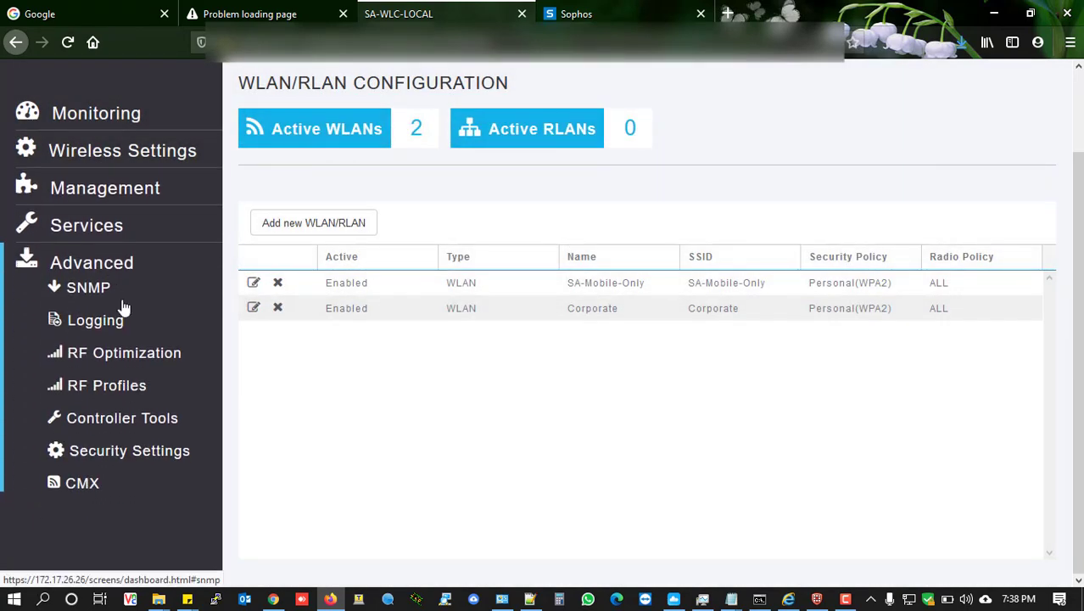
pyautogui.click(109, 195)
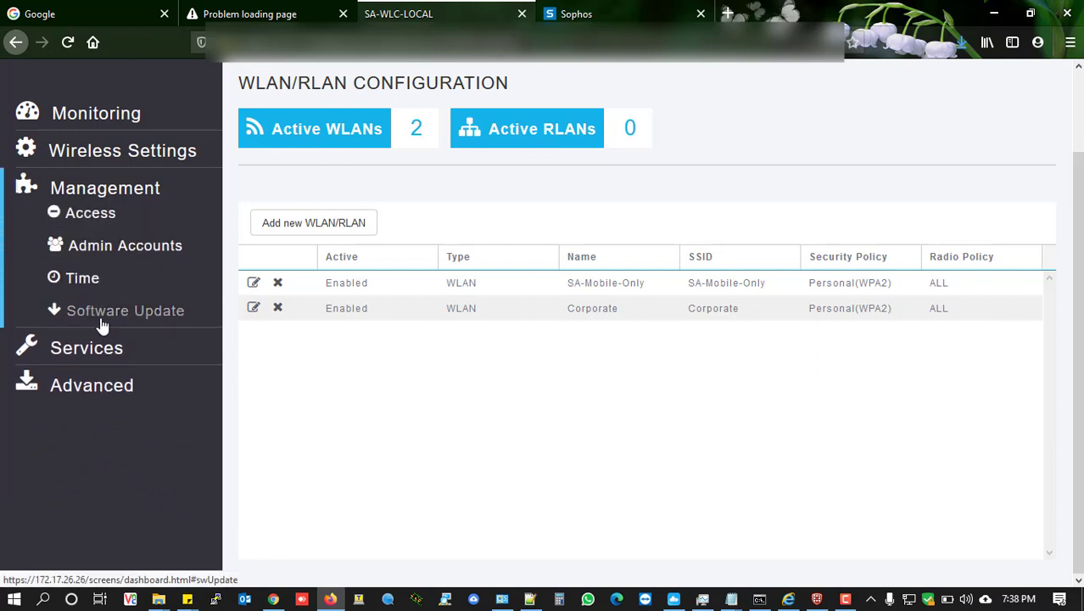
pyautogui.click(119, 314)
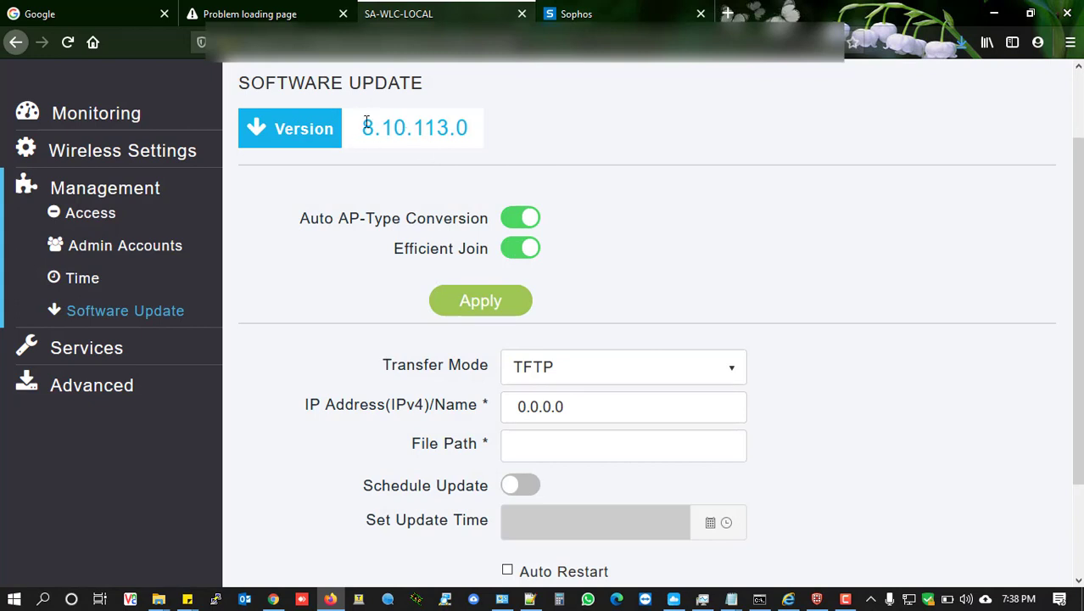
pyautogui.moveTo(366, 122); pyautogui.dragTo(459, 127)
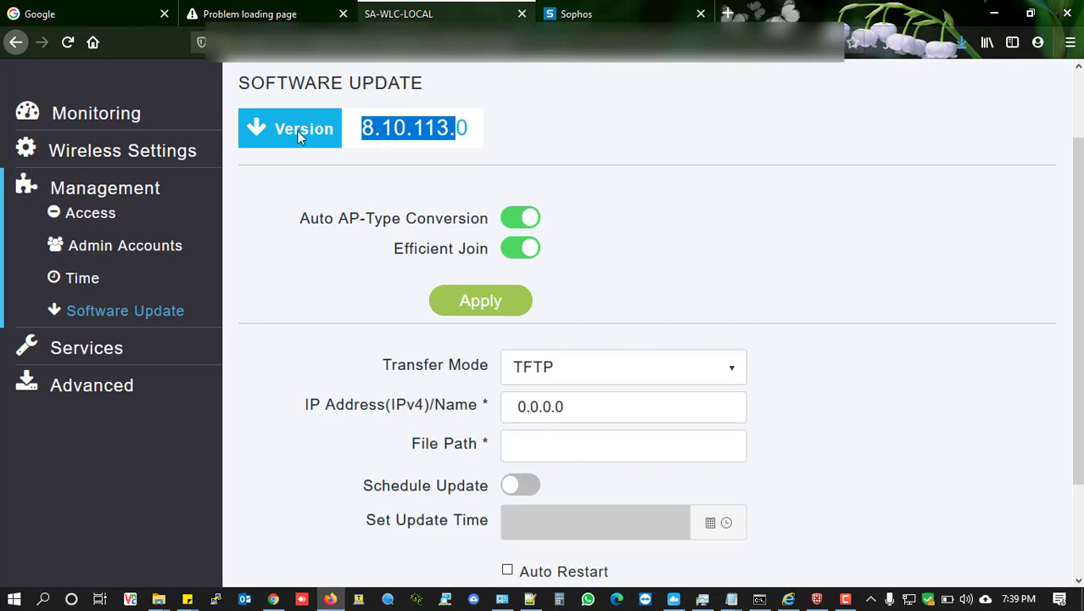
pyautogui.click(487, 133)
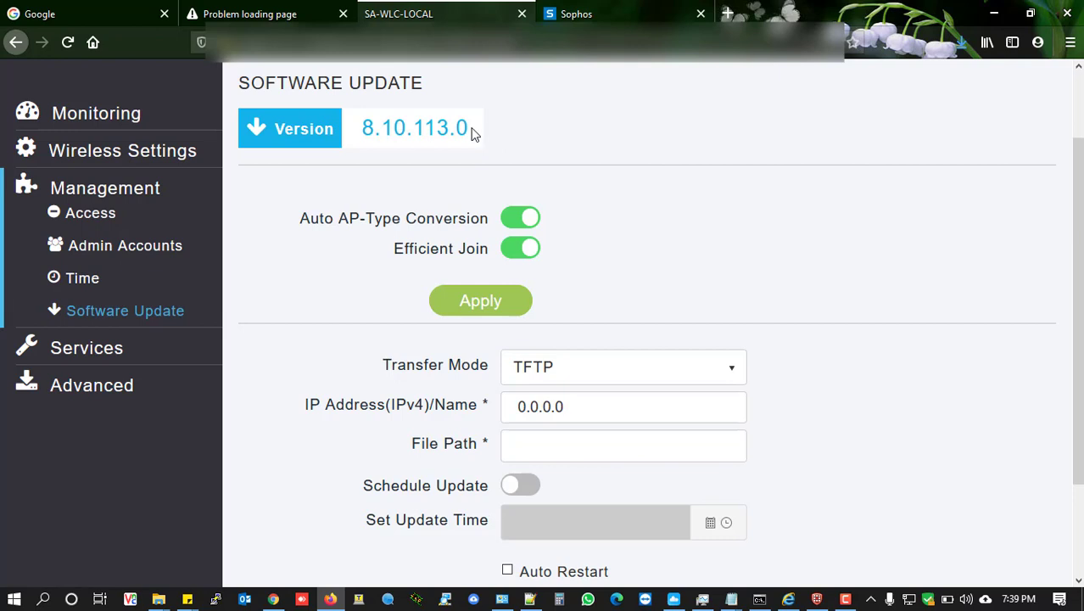
pyautogui.moveTo(475, 133); pyautogui.dragTo(334, 133)
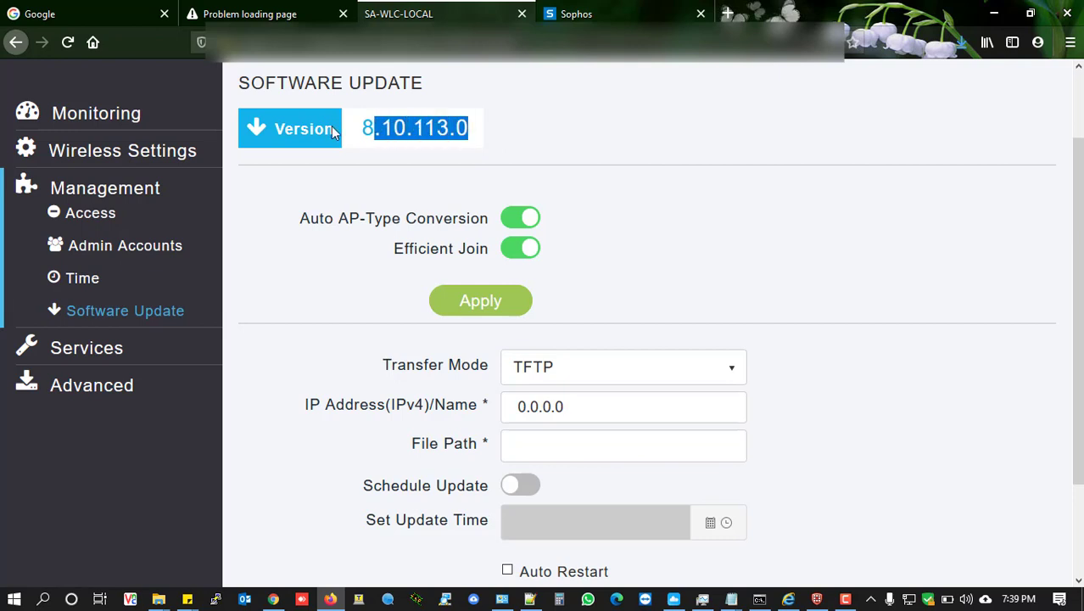
pyautogui.click(150, 150)
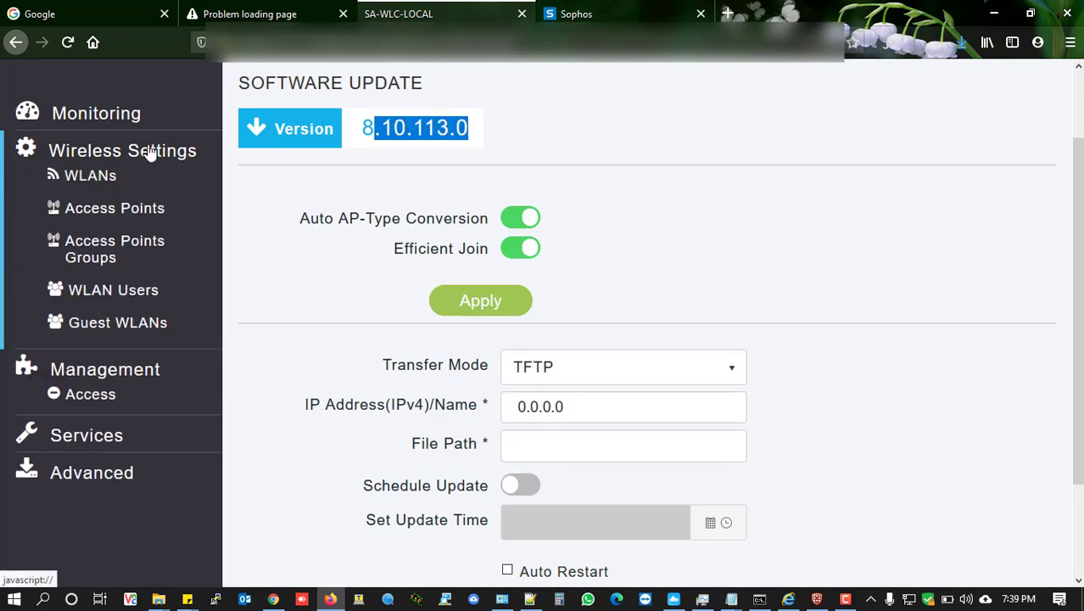
pyautogui.click(90, 178)
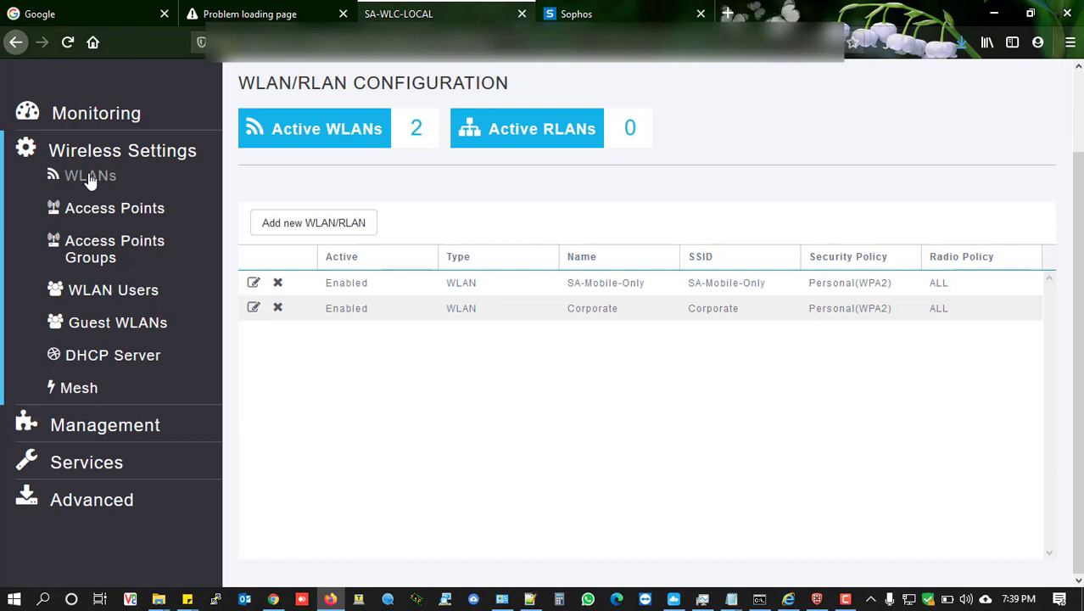
# - Start a new WLAN with ID 3 and select the 14-character first line of the Notepad++ notes
pyautogui.click(333, 225)
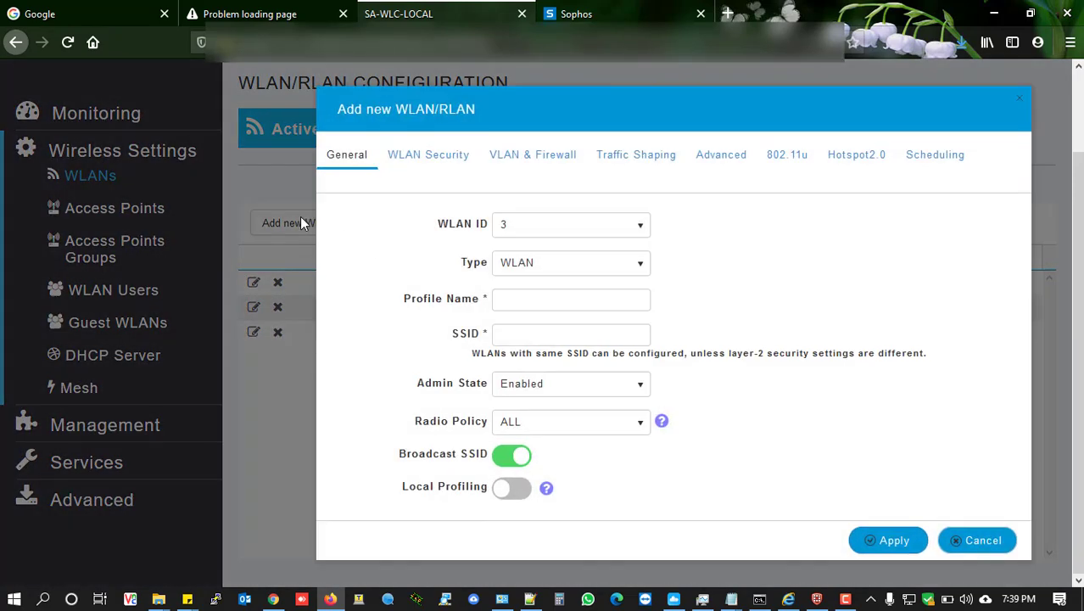
pyautogui.click(576, 297)
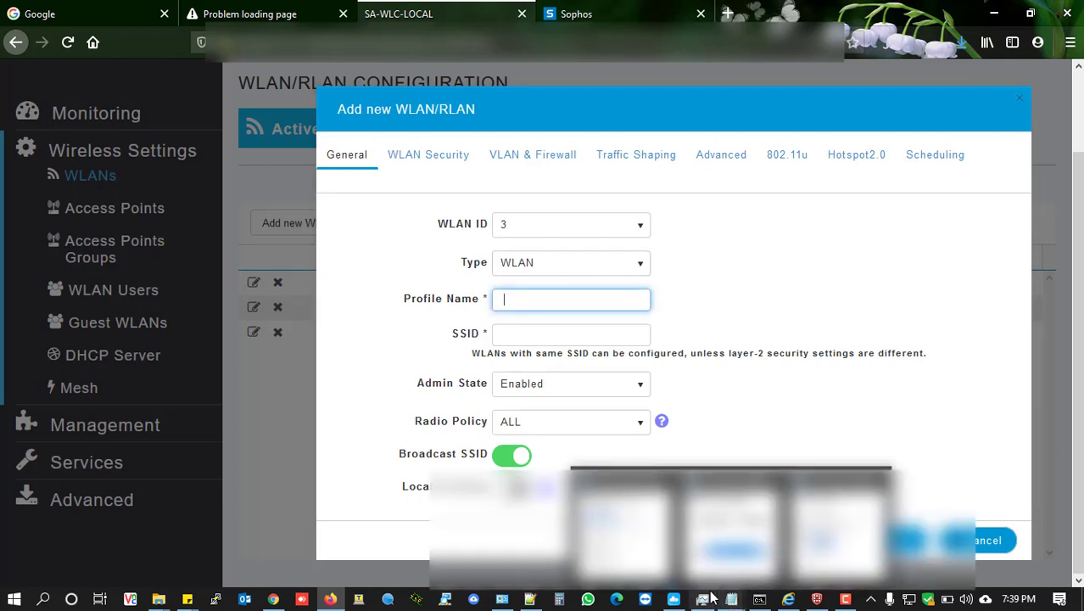
pyautogui.moveTo(531, 599)
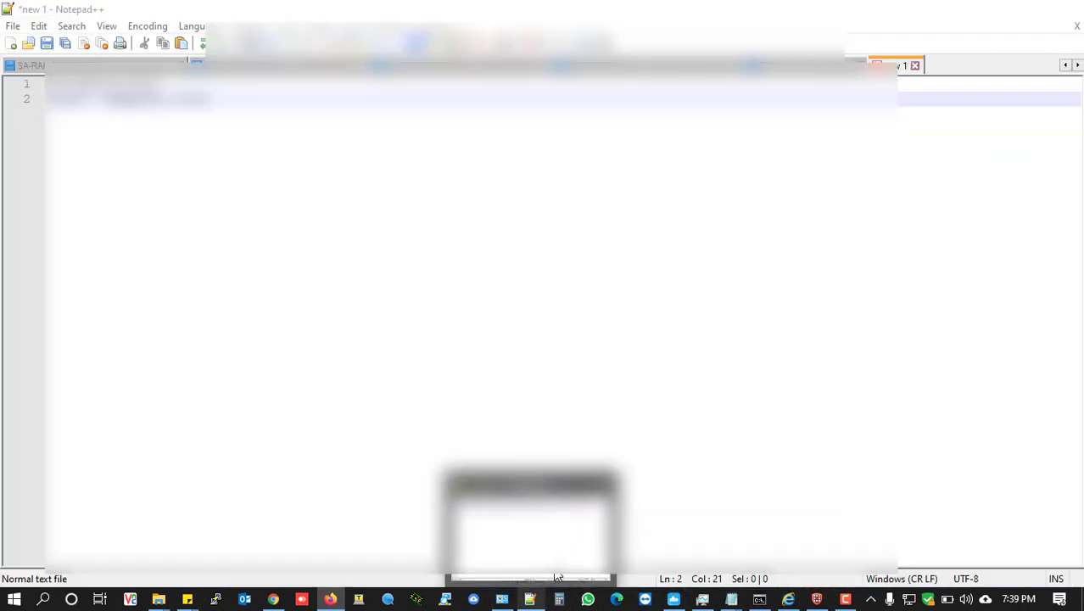
pyautogui.click(555, 577)
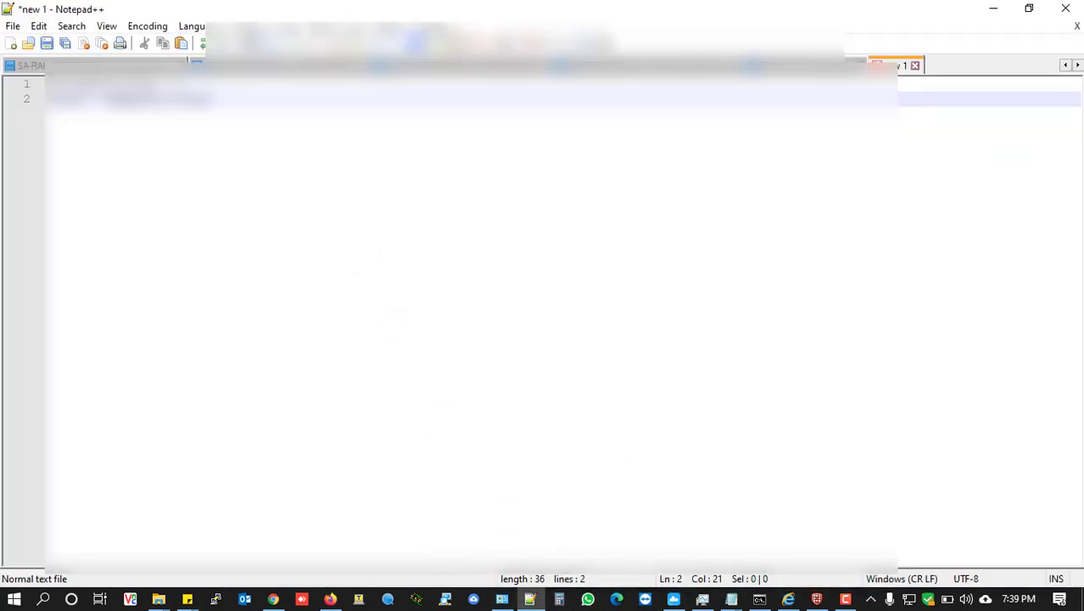
pyautogui.press('Up')
pyautogui.hotkey('shift', 'Home')
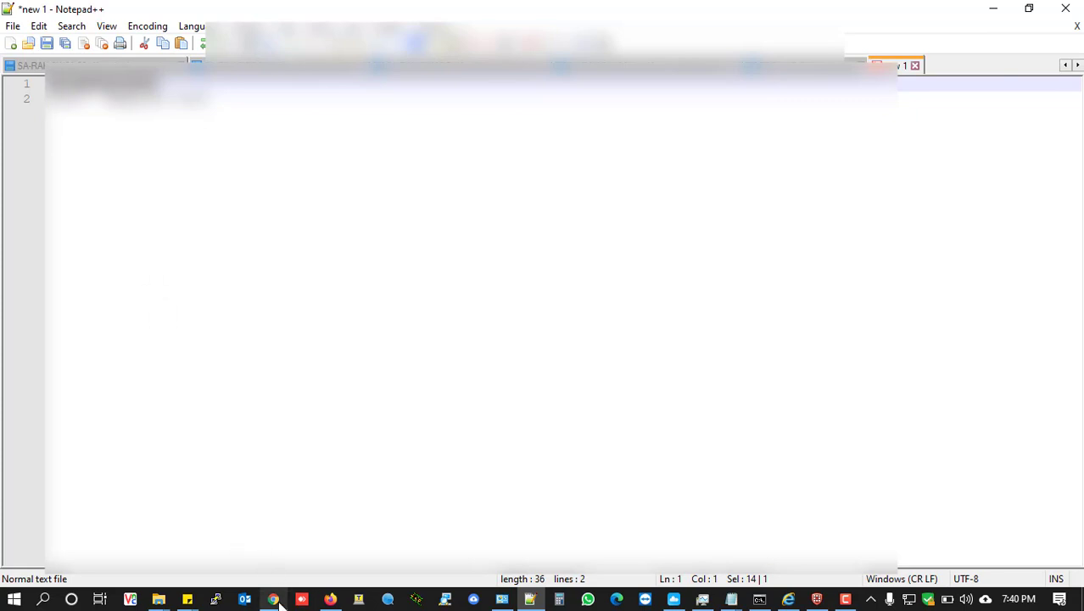
# - Paste SA-Apples-Only as the profile name, letting the SSID auto-fill, then go to WLAN Security
pyautogui.moveTo(278, 600)
pyautogui.click(330, 599)
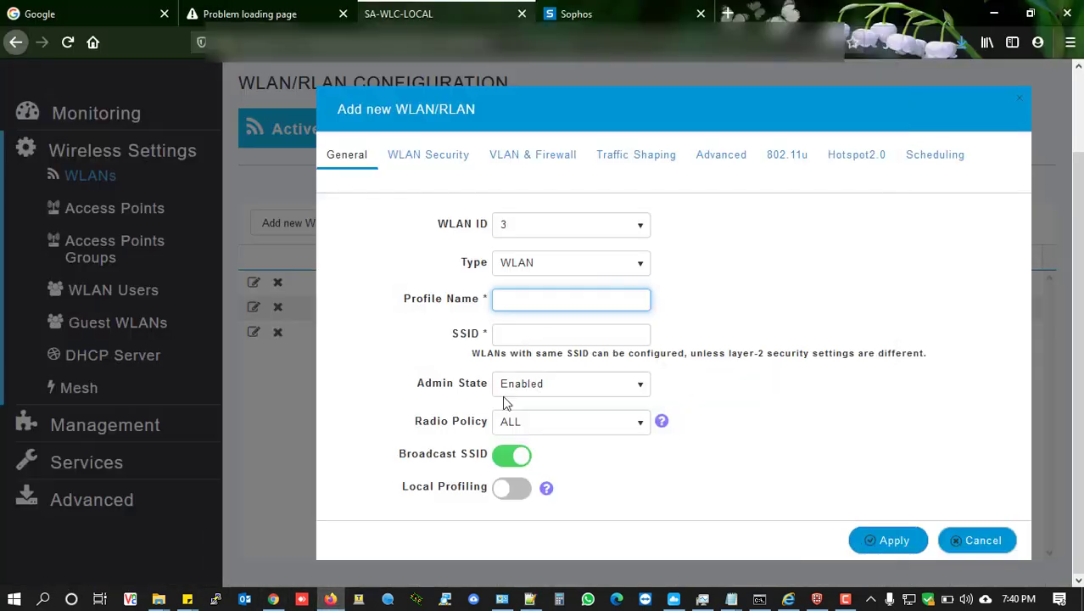
pyautogui.write('SA-Apples-Only')
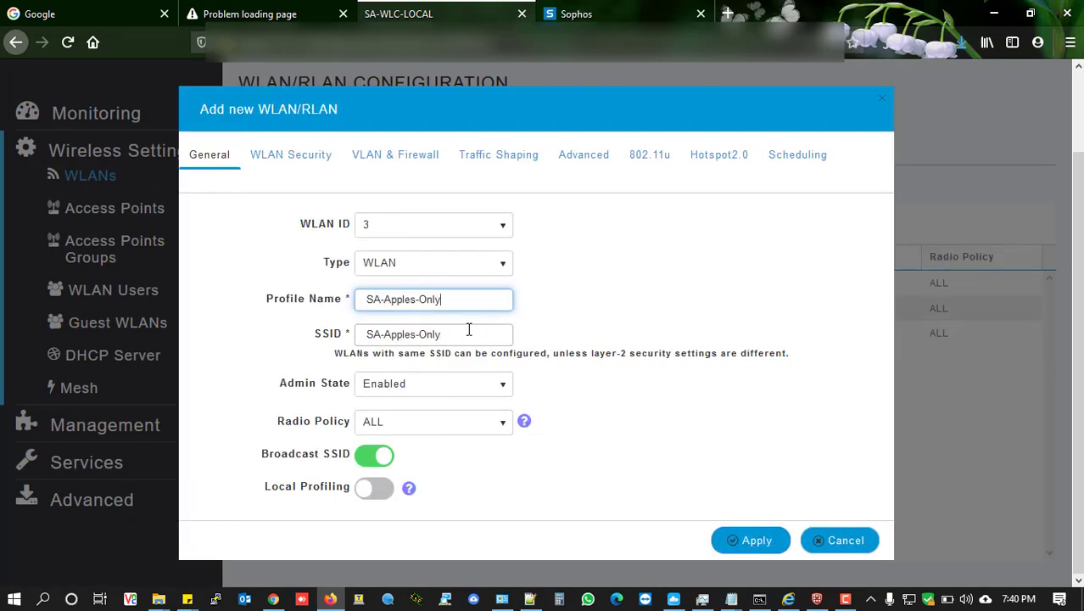
pyautogui.moveTo(462, 338); pyautogui.dragTo(356, 337)
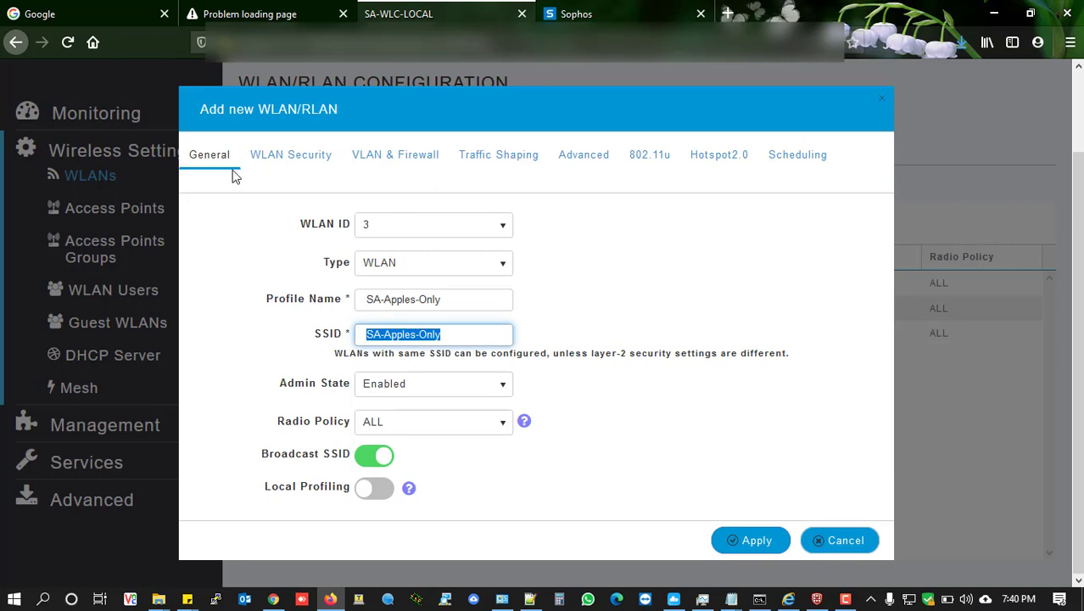
pyautogui.click(288, 159)
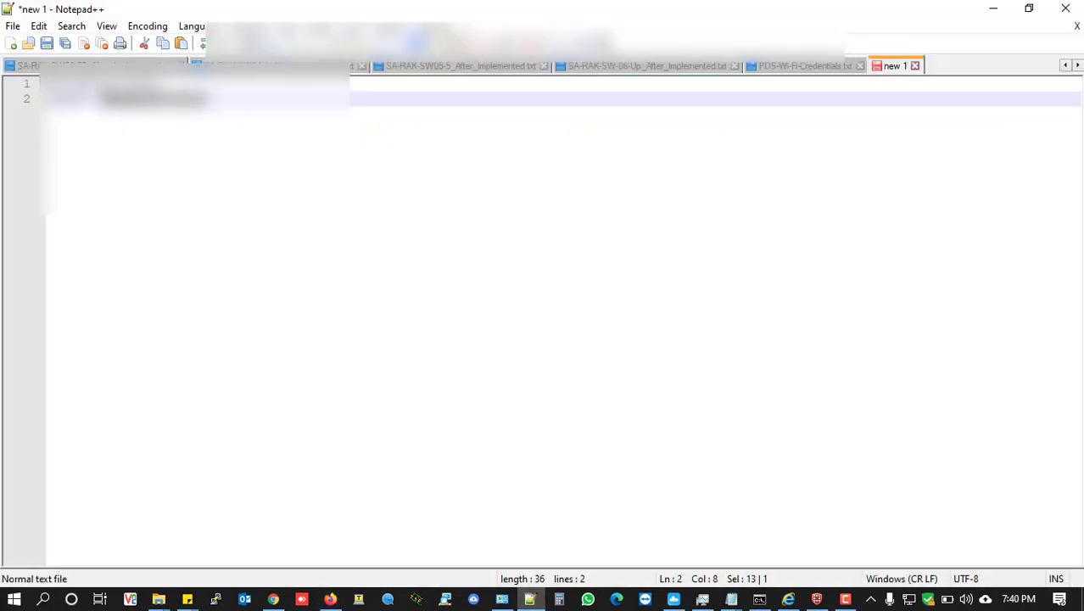
# - Paste the WPA2 Personal passphrase into both the Passphrase and Confirm Passphrase fields
pyautogui.click(330, 599)
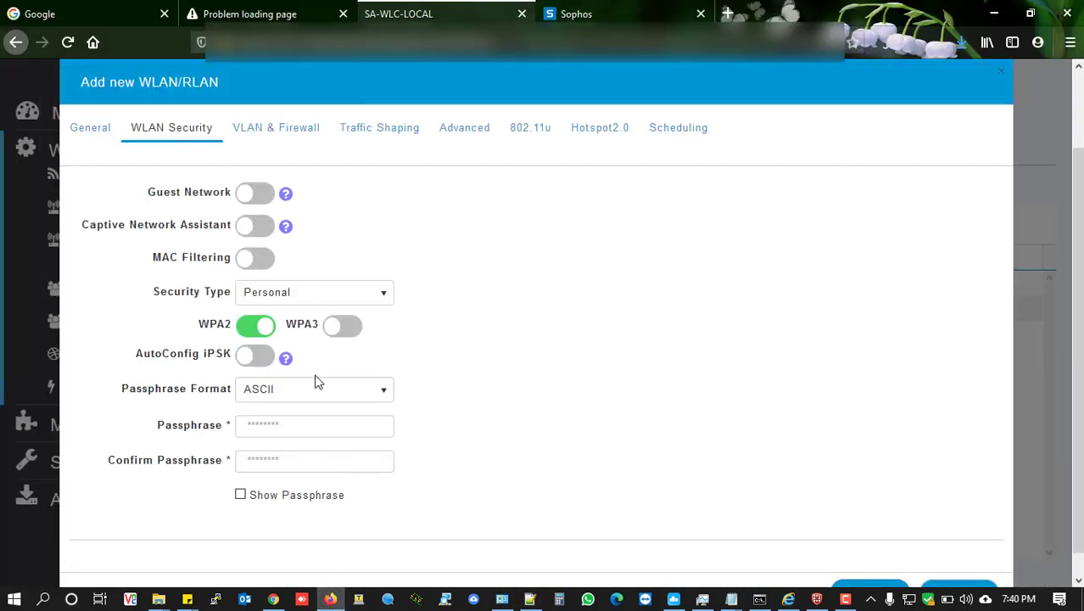
pyautogui.click(294, 424)
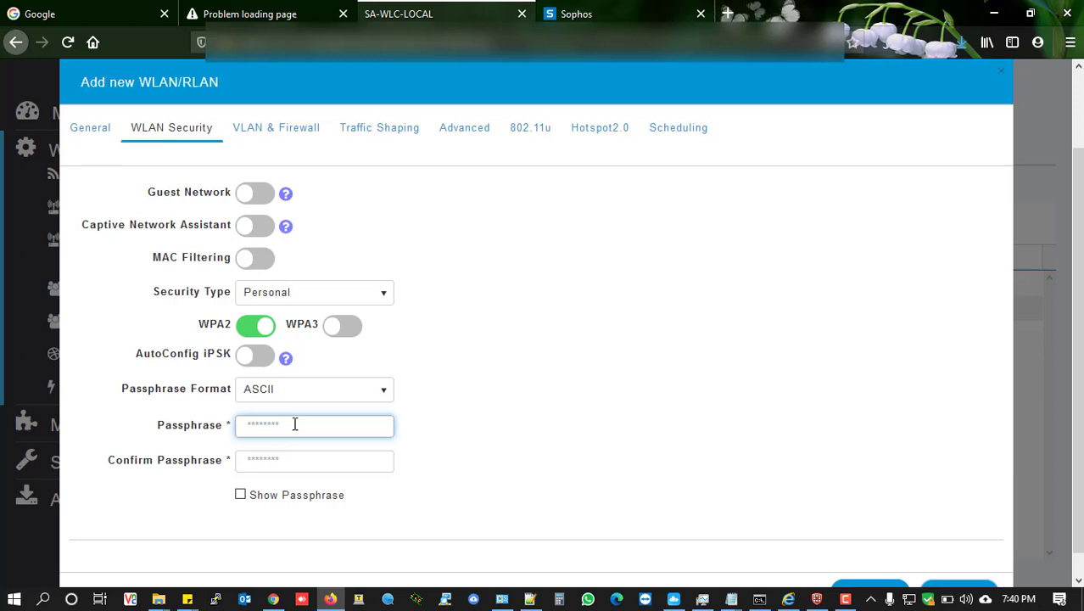
pyautogui.hotkey('ctrl', 'v')
pyautogui.click(289, 462)
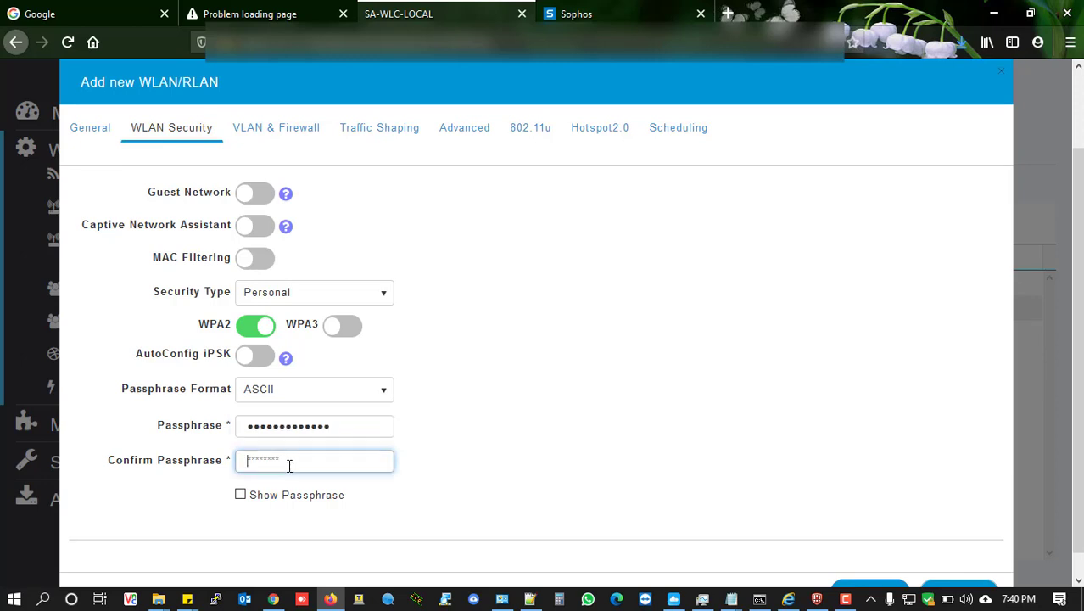
pyautogui.hotkey('ctrl', 'v')
pyautogui.scroll(-1, 431, 260)
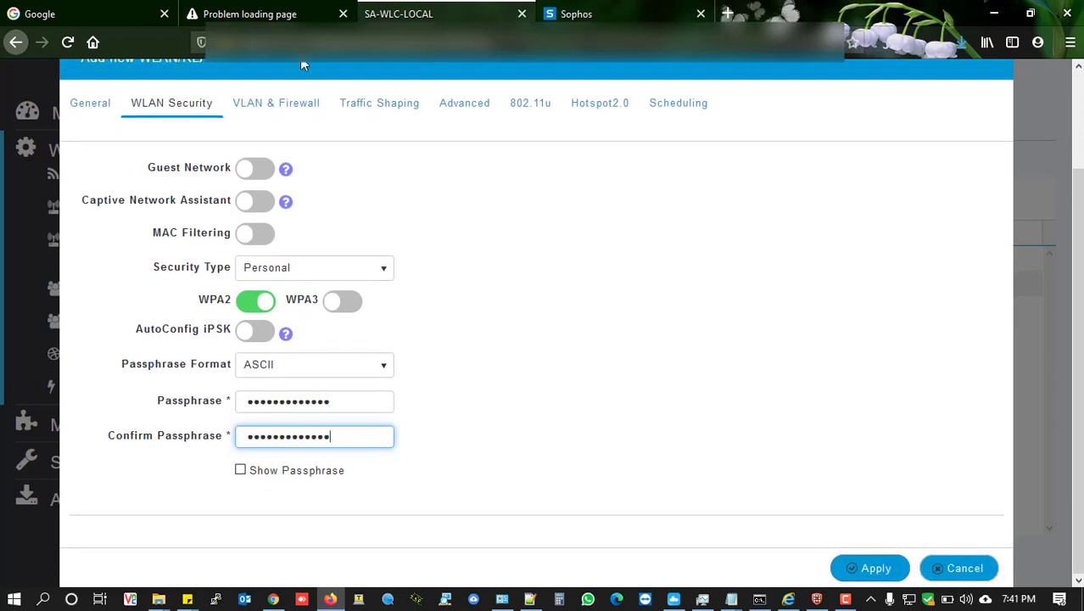
# - On VLAN & Firewall, set Use VLAN Tagging to Yes with VLAN ID 20
pyautogui.click(262, 109)
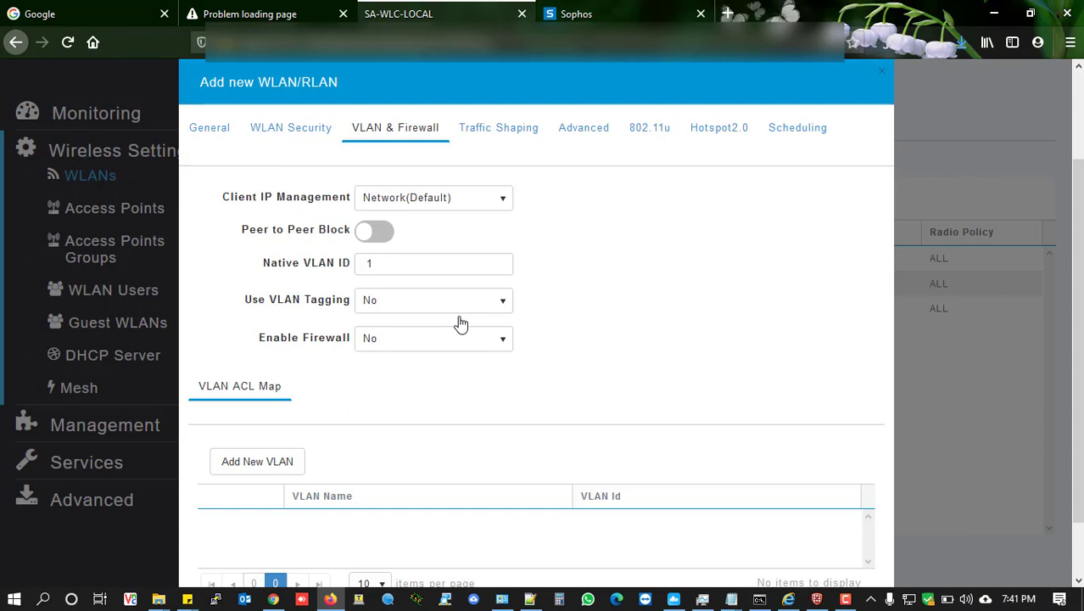
pyautogui.click(502, 305)
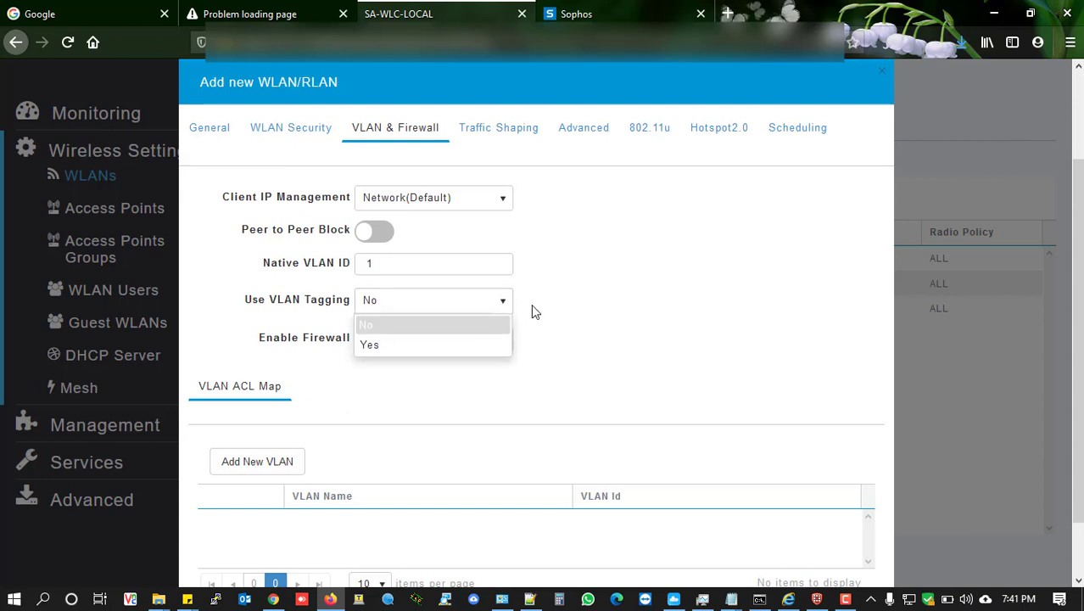
pyautogui.click(384, 345)
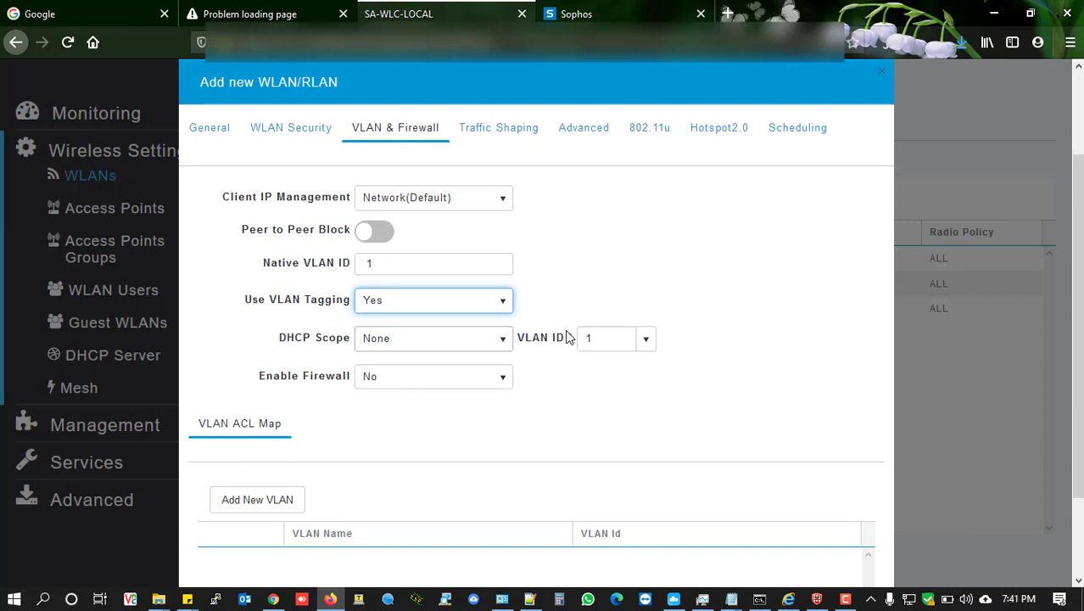
pyautogui.click(627, 339)
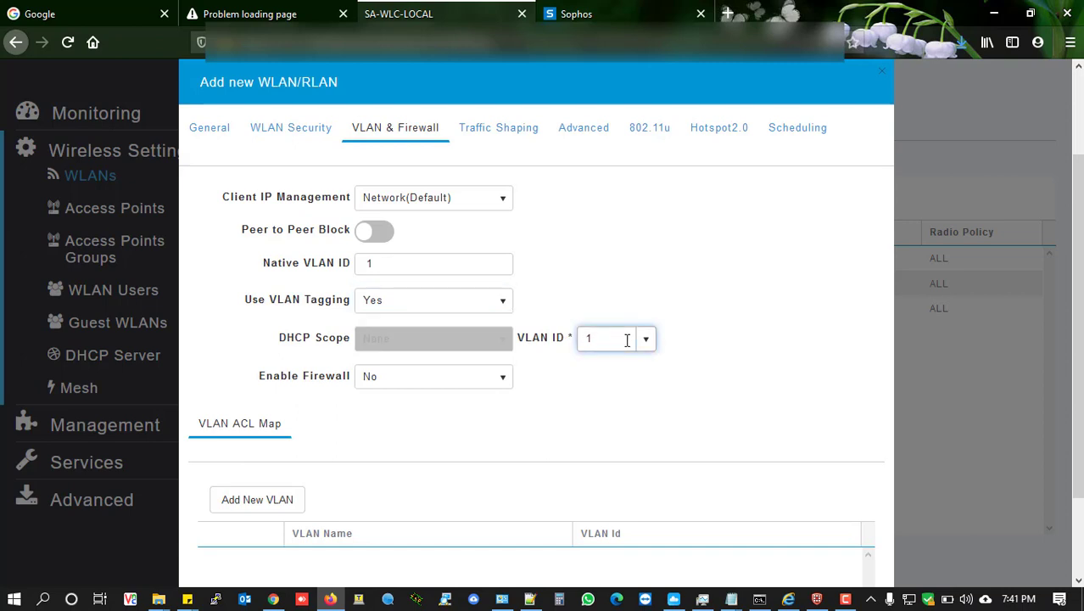
pyautogui.moveTo(627, 339); pyautogui.dragTo(522, 350)
pyautogui.write('10')
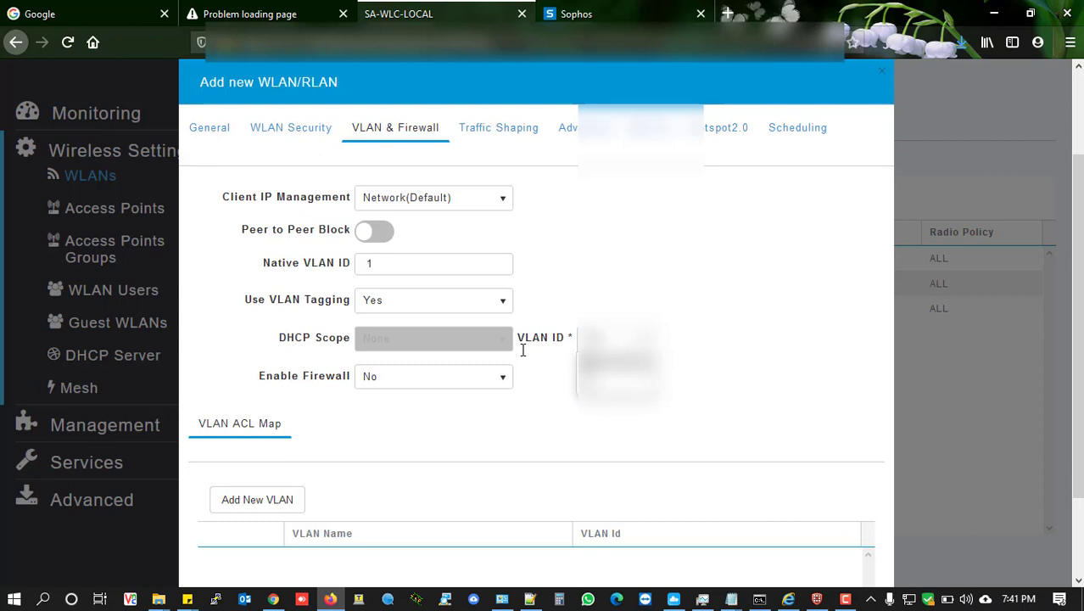
pyautogui.click(674, 284)
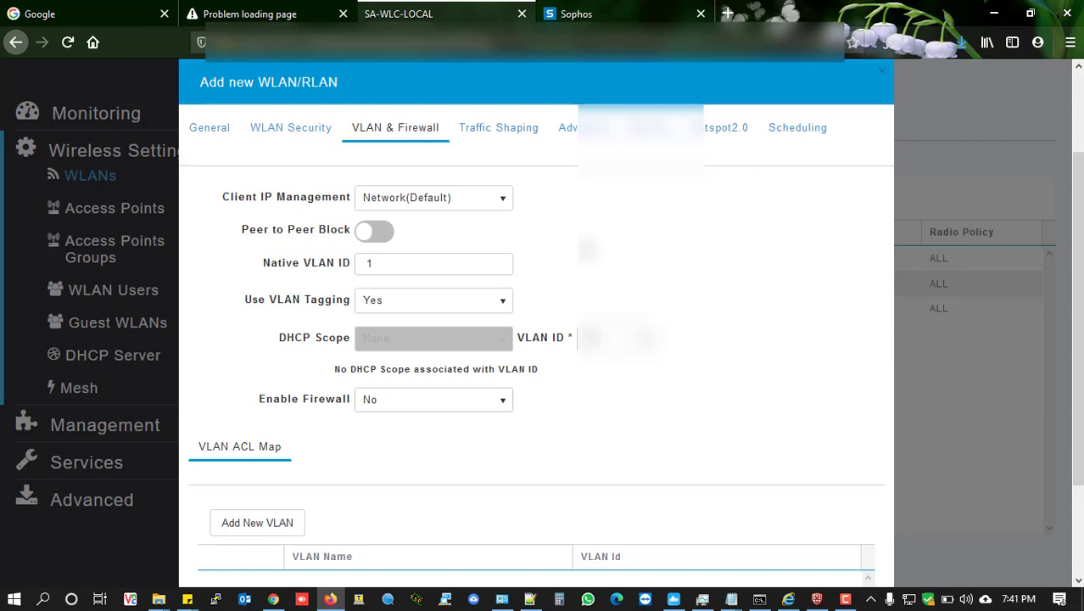
pyautogui.scroll(-3, 543, 246)
pyautogui.scroll(5, 526, 246)
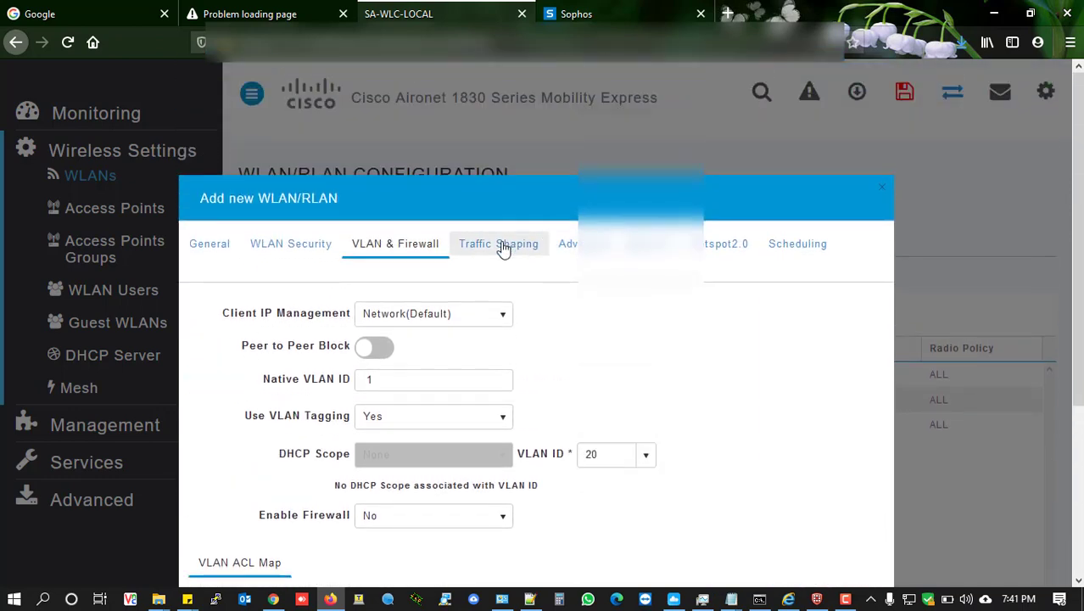
# - Set Fastlane to Enabled under Traffic Shaping, locking QoS at Platinum (Voice)
pyautogui.click(502, 245)
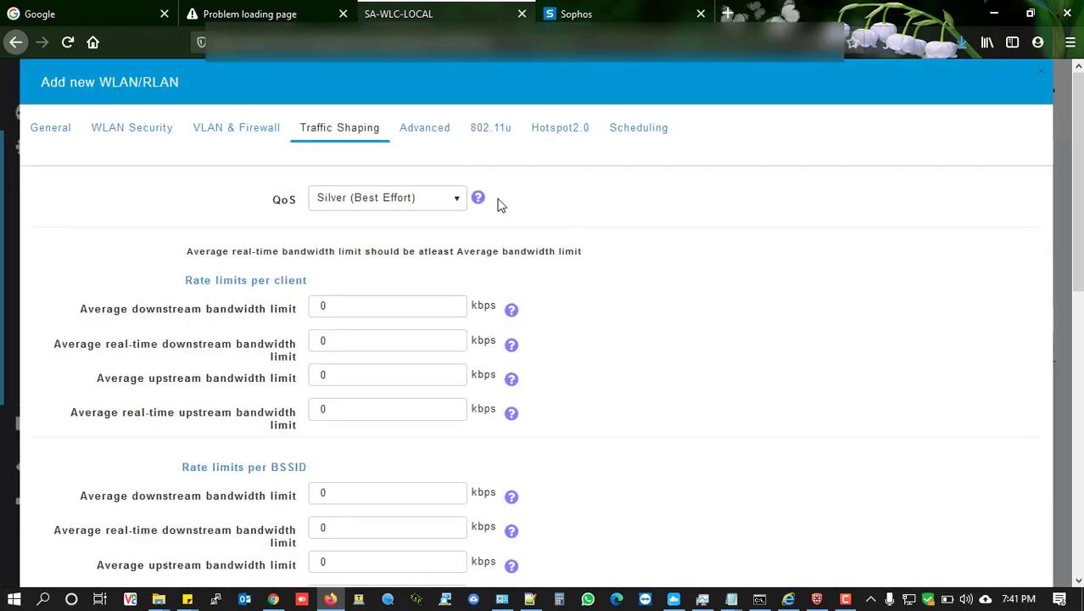
pyautogui.scroll(-5, 500, 205)
pyautogui.scroll(-3, 501, 206)
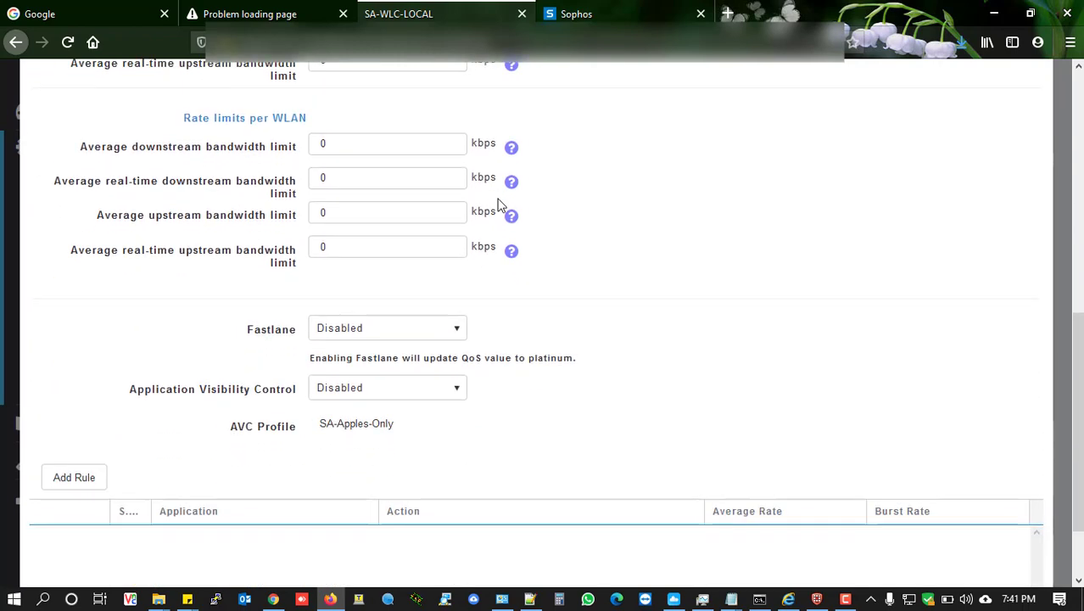
pyautogui.click(413, 331)
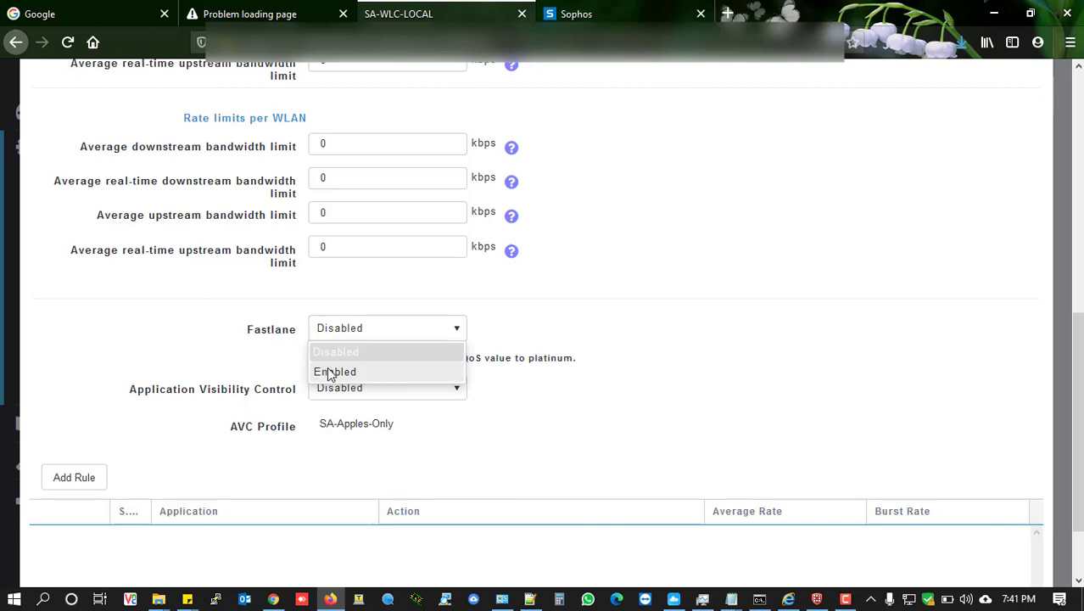
pyautogui.click(333, 372)
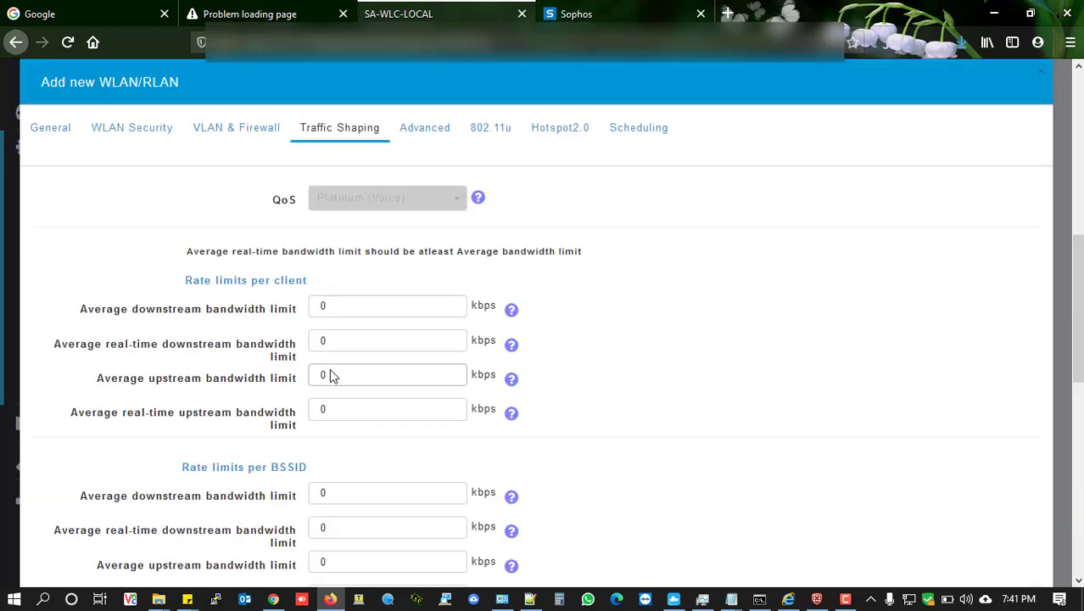
pyautogui.scroll(-5, 481, 339)
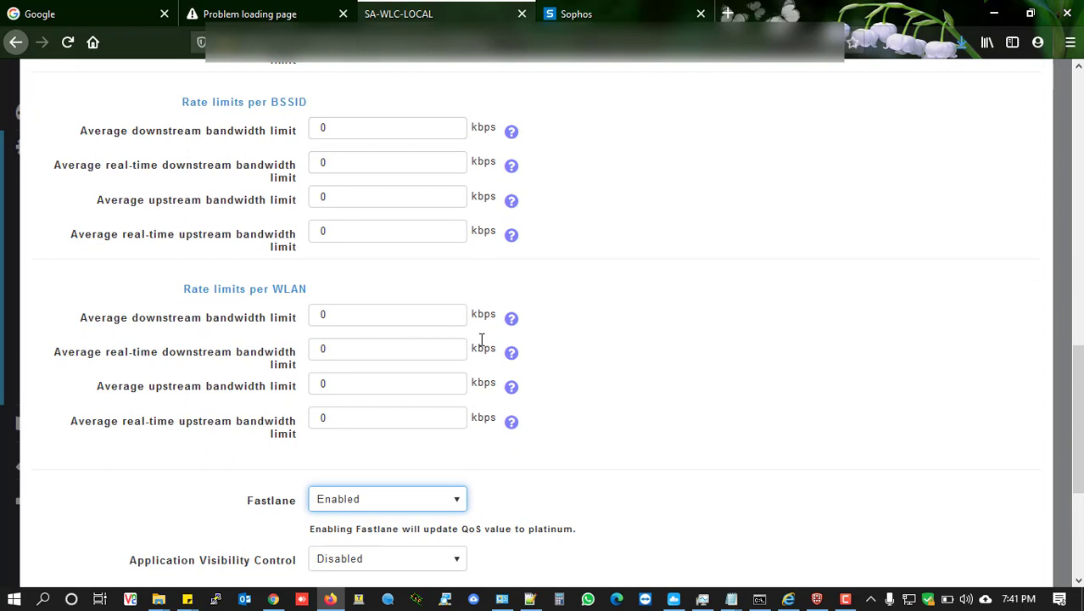
pyautogui.scroll(-4, 481, 339)
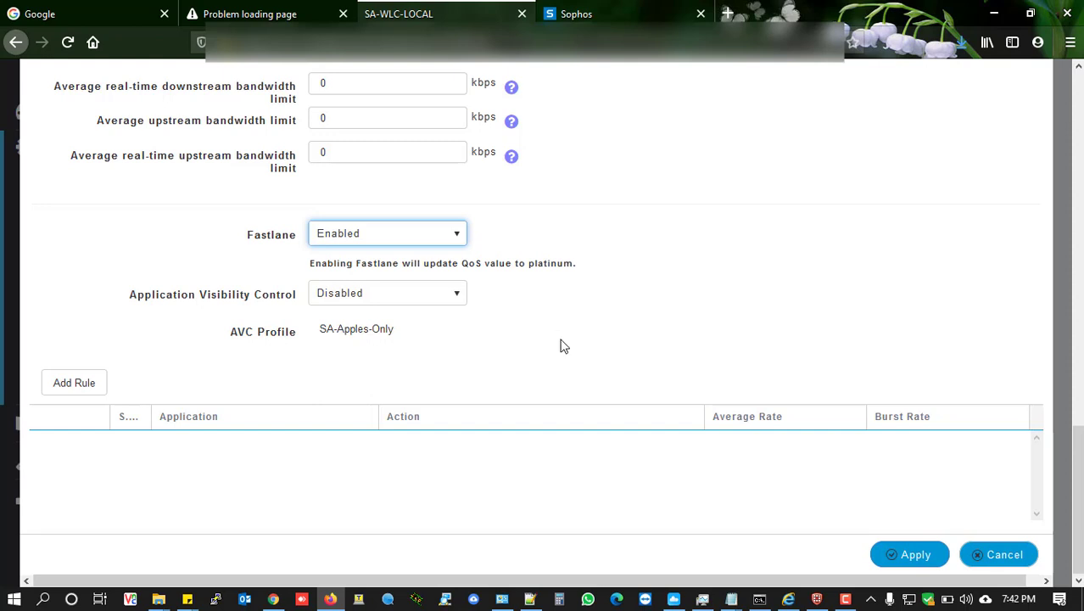
pyautogui.scroll(3, 561, 345)
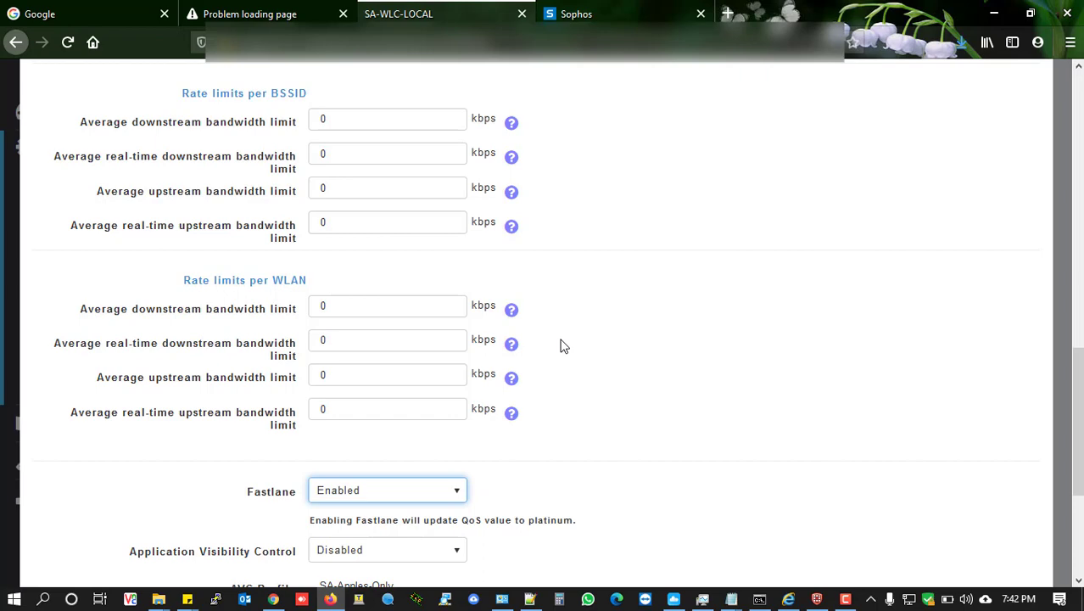
pyautogui.scroll(-3, 561, 345)
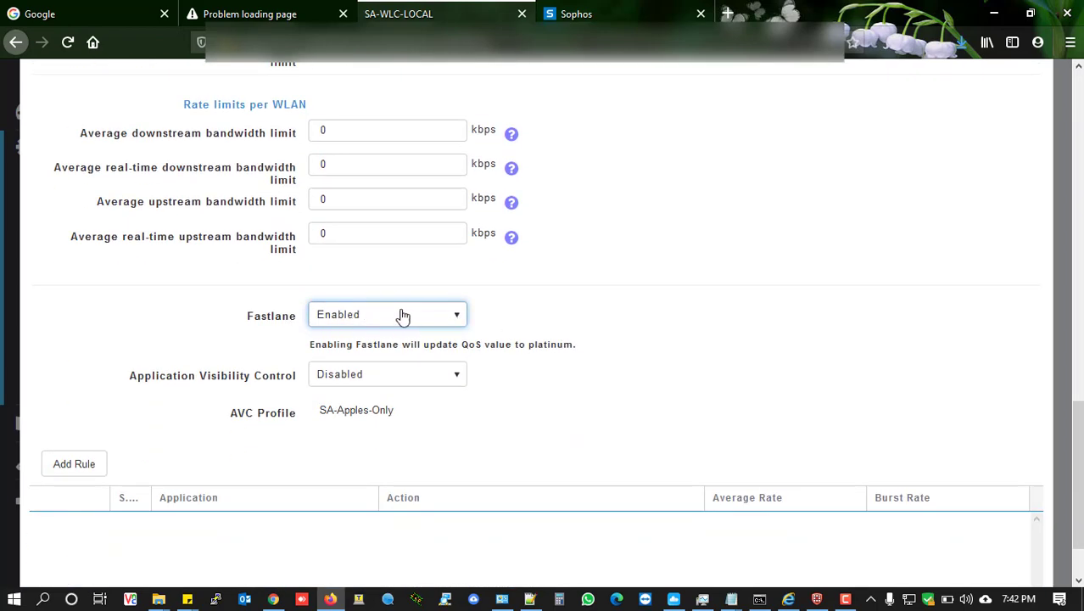
pyautogui.scroll(7, 416, 311)
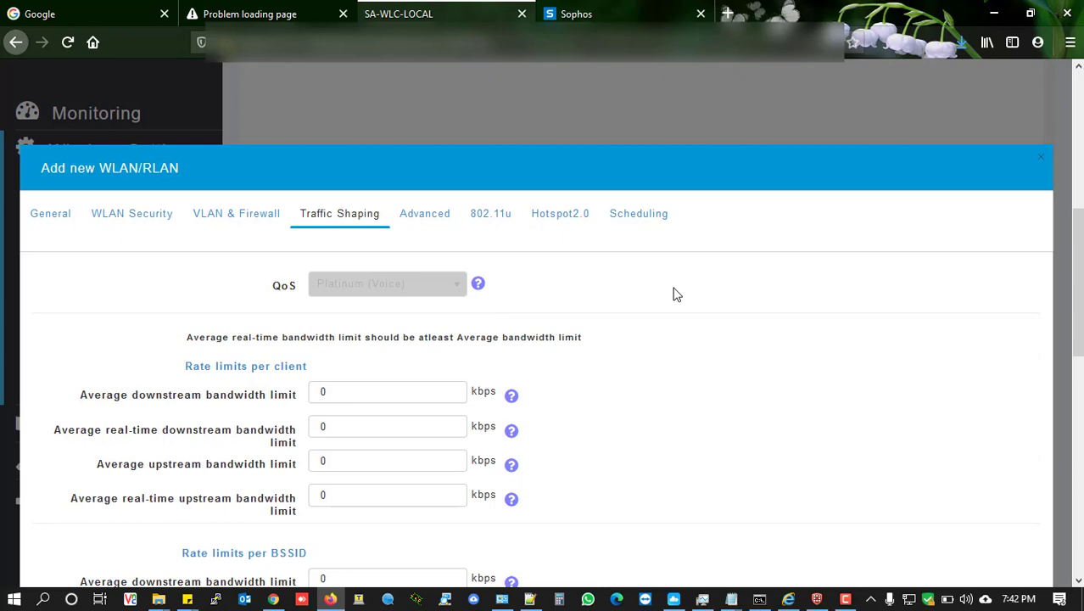
pyautogui.scroll(-10, 676, 295)
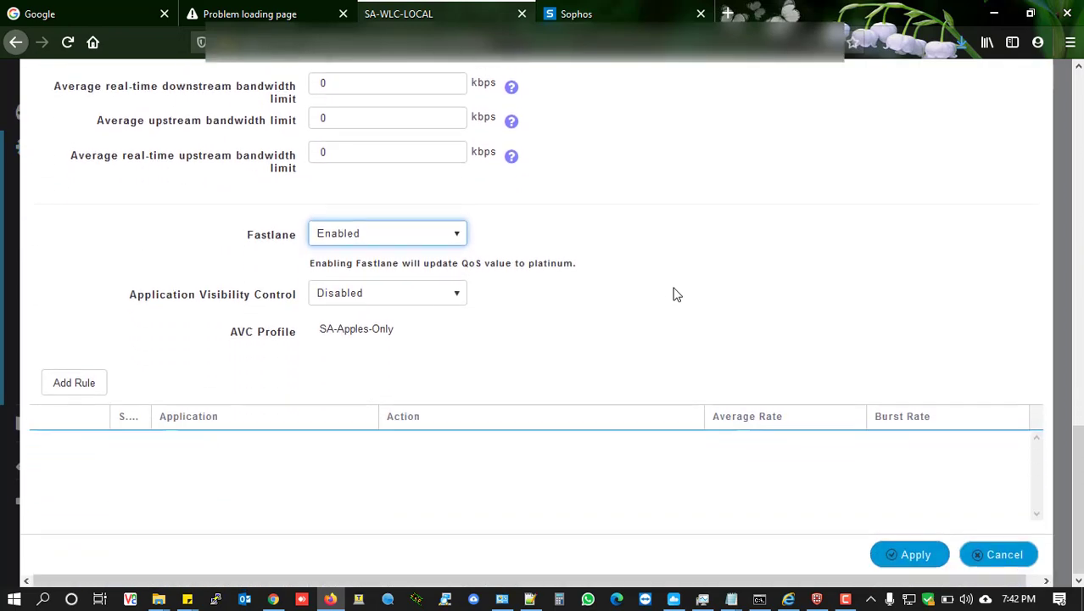
pyautogui.scroll(12, 677, 295)
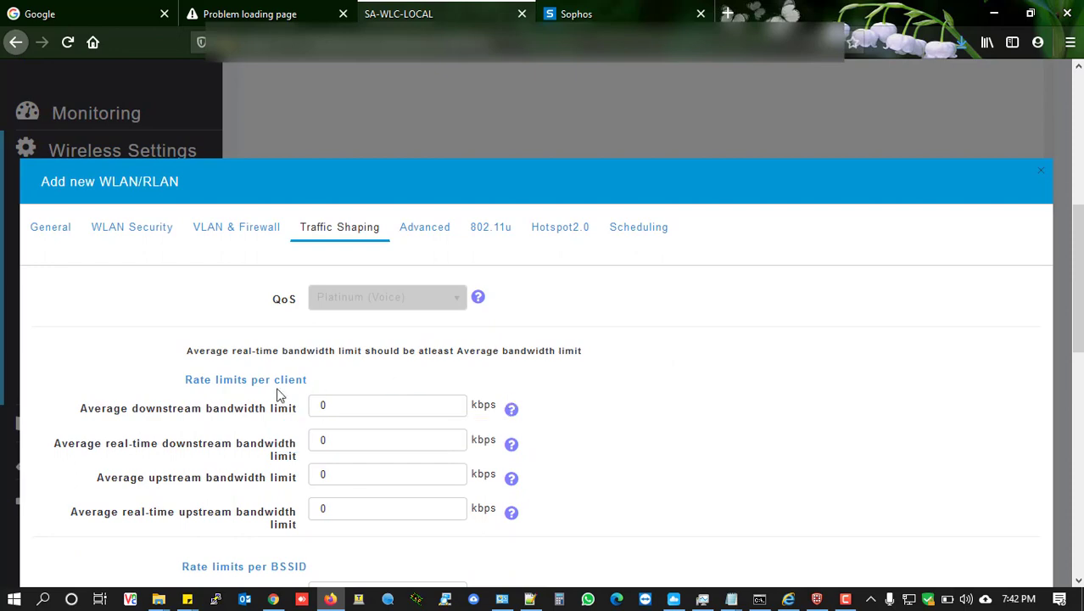
# - On the Advanced tab, change Maximum Allowed Clients Per AP Radio from 200 to 21
pyautogui.click(434, 233)
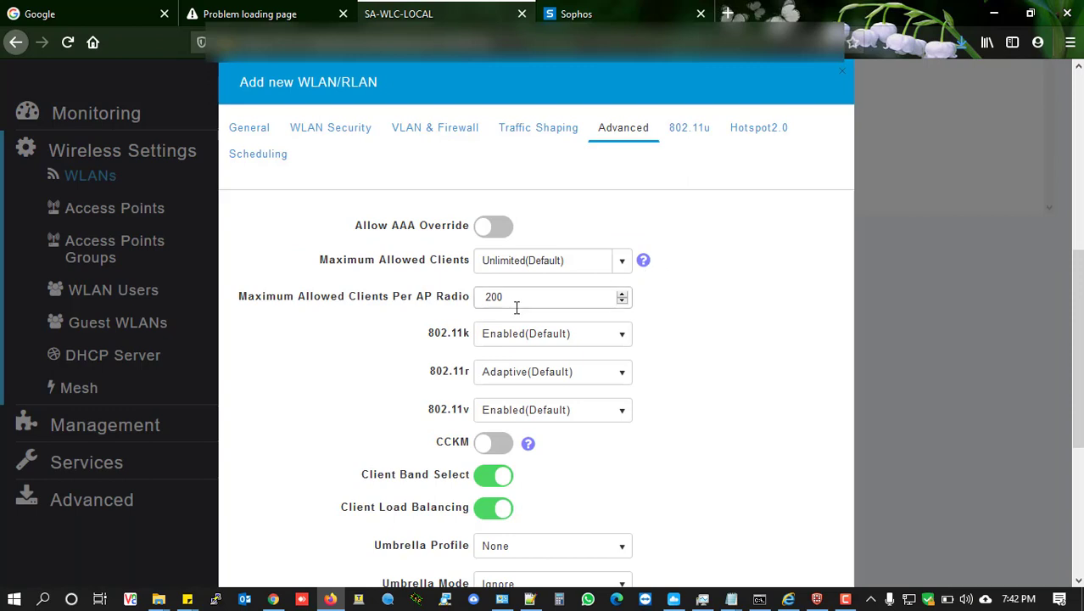
pyautogui.moveTo(536, 302); pyautogui.dragTo(388, 291)
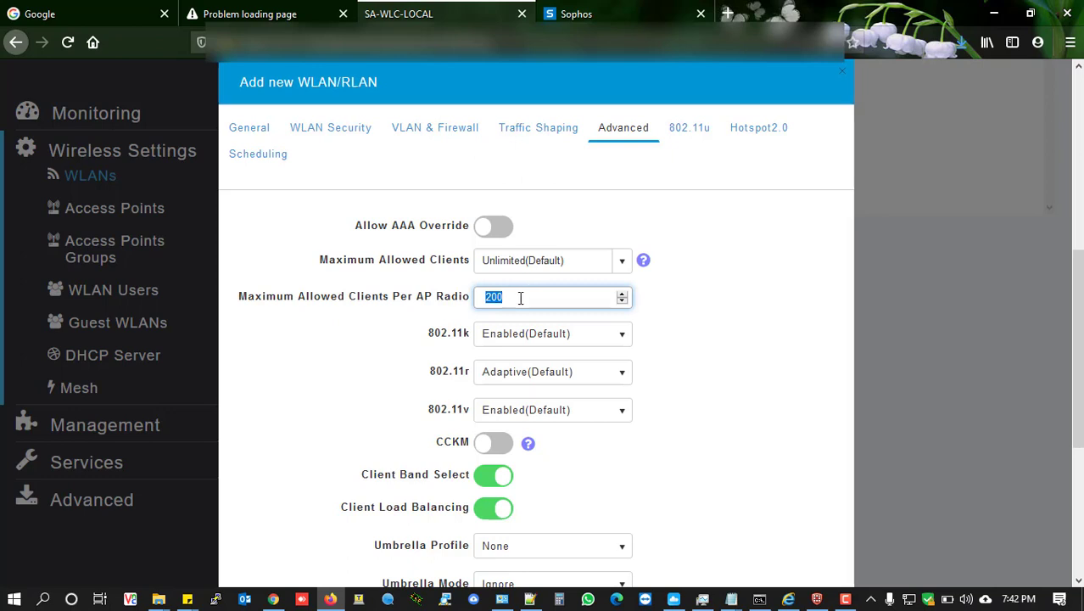
pyautogui.write('20')
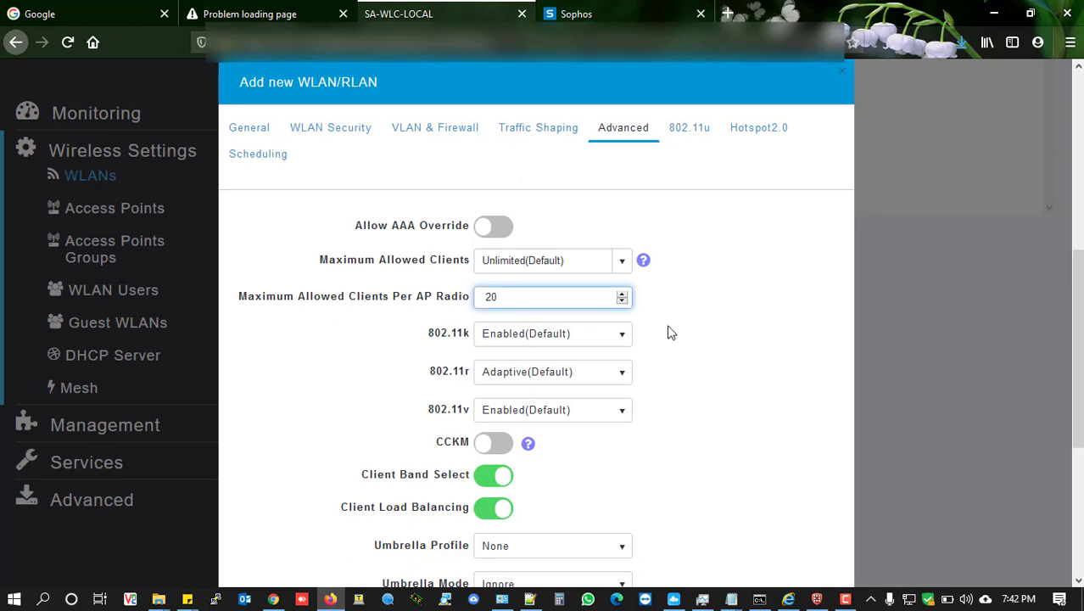
pyautogui.scroll(-1, 694, 353)
pyautogui.scroll(-1, 694, 353)
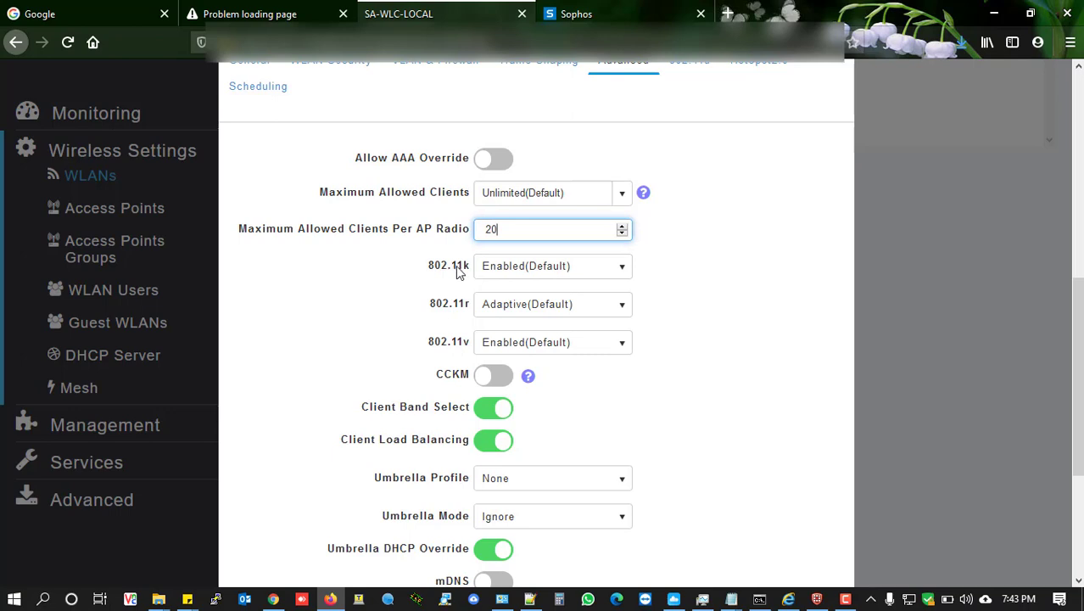
pyautogui.scroll(-3, 612, 303)
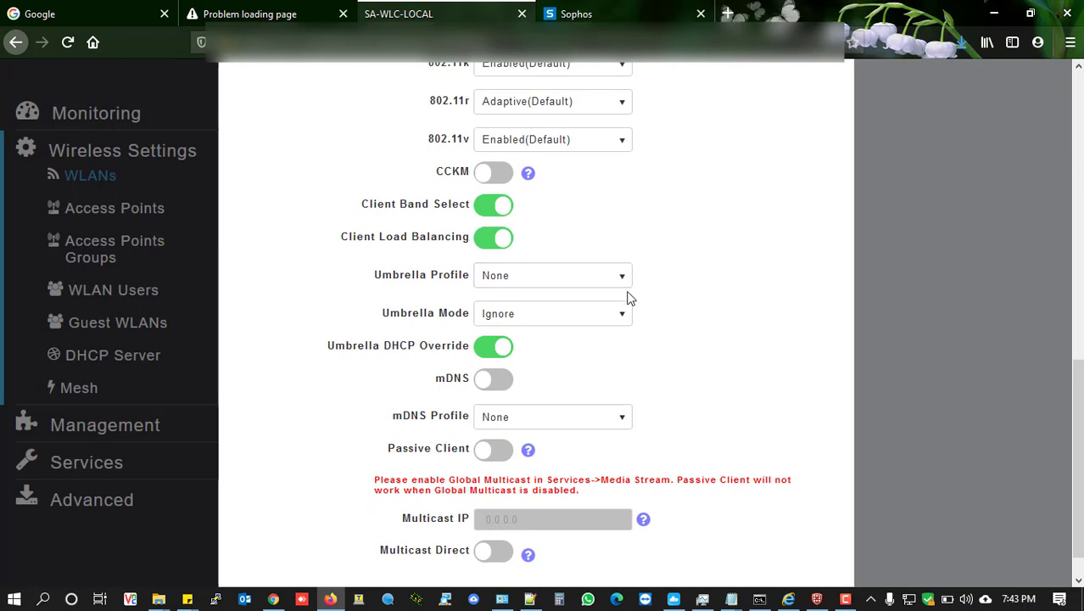
pyautogui.scroll(-1, 627, 297)
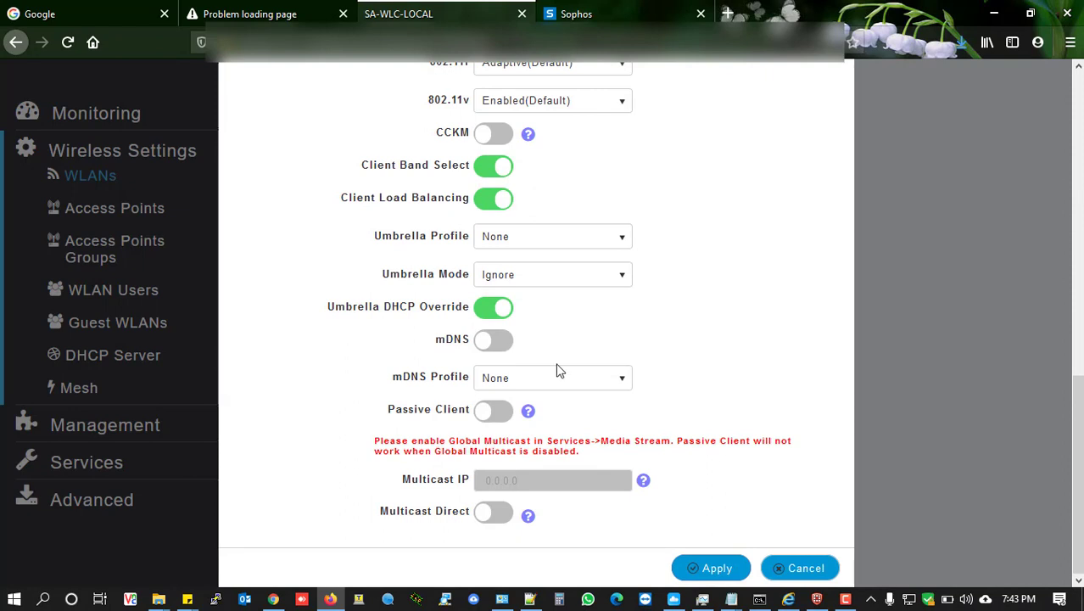
pyautogui.scroll(2, 558, 371)
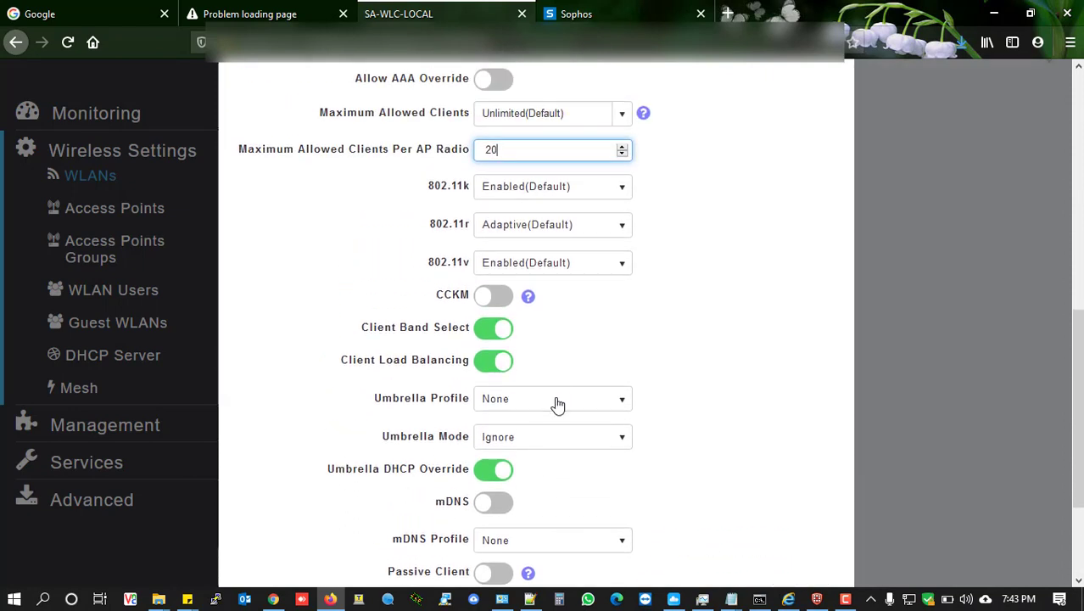
pyautogui.scroll(2, 558, 404)
pyautogui.press('Up')
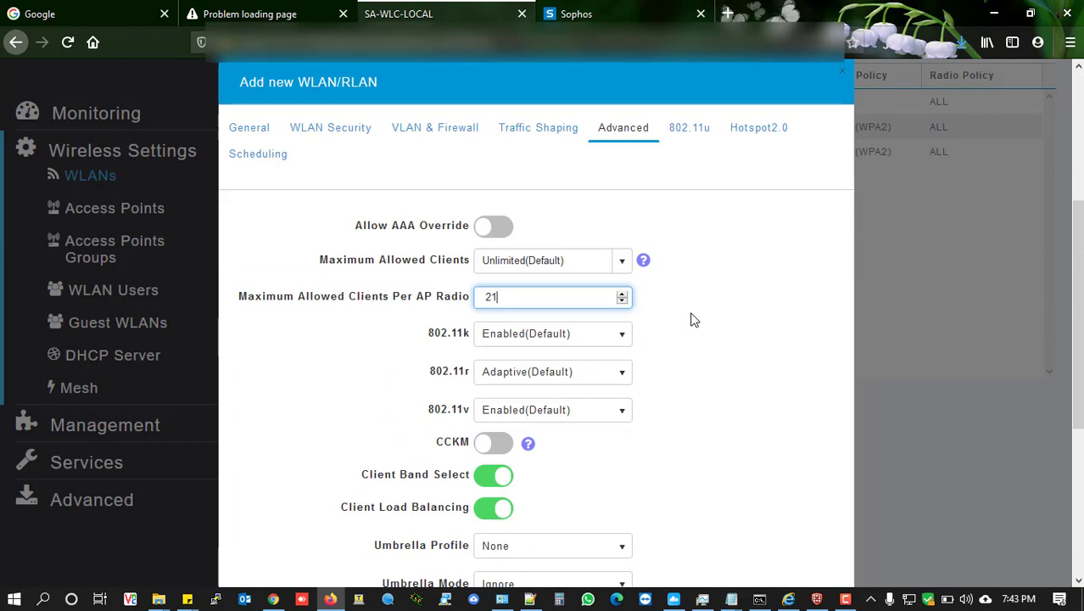
# - Review the 802.11u and Scheduling tabs, leave the WLAN unscheduled, and apply it
pyautogui.click(695, 132)
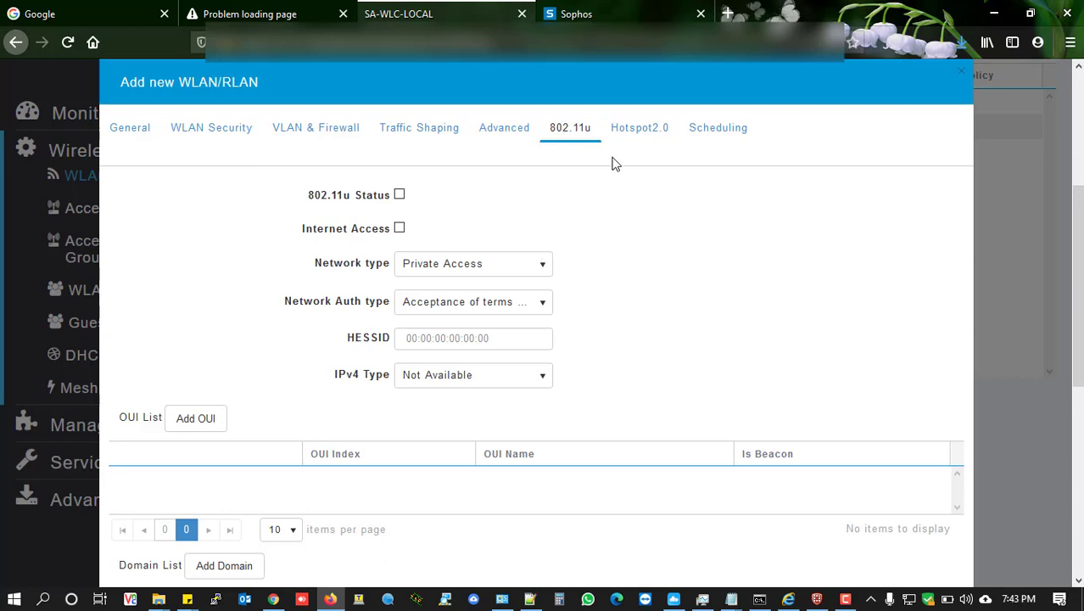
pyautogui.click(719, 134)
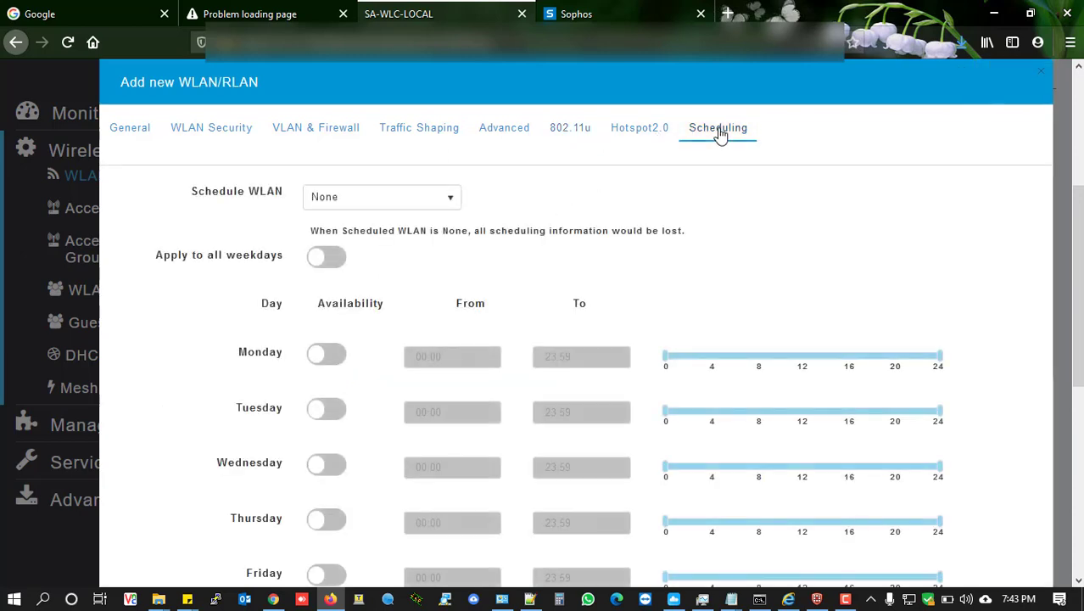
pyautogui.scroll(-3, 715, 253)
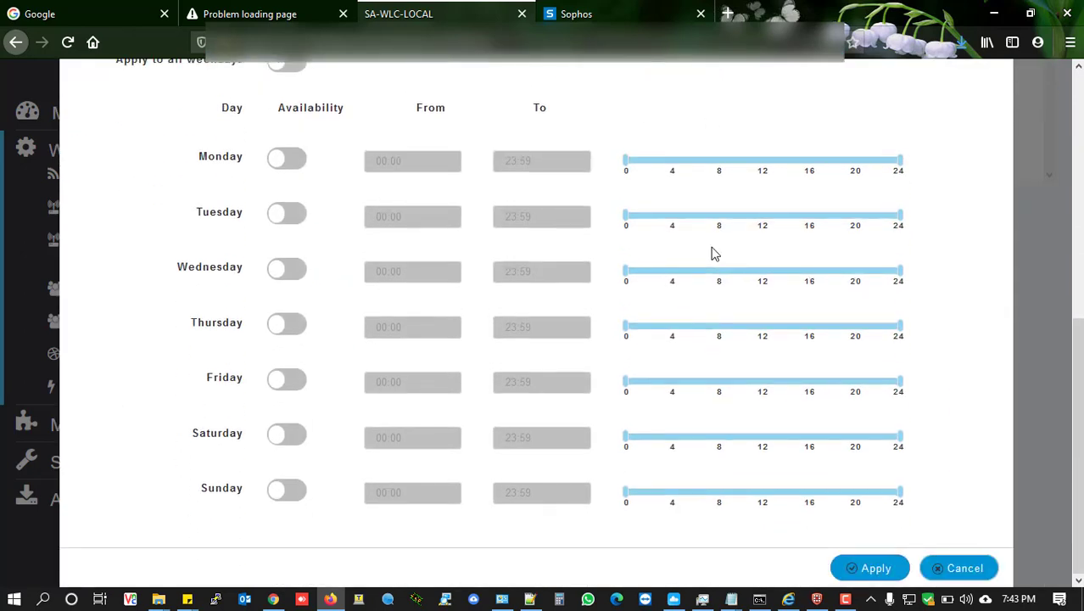
pyautogui.click(877, 568)
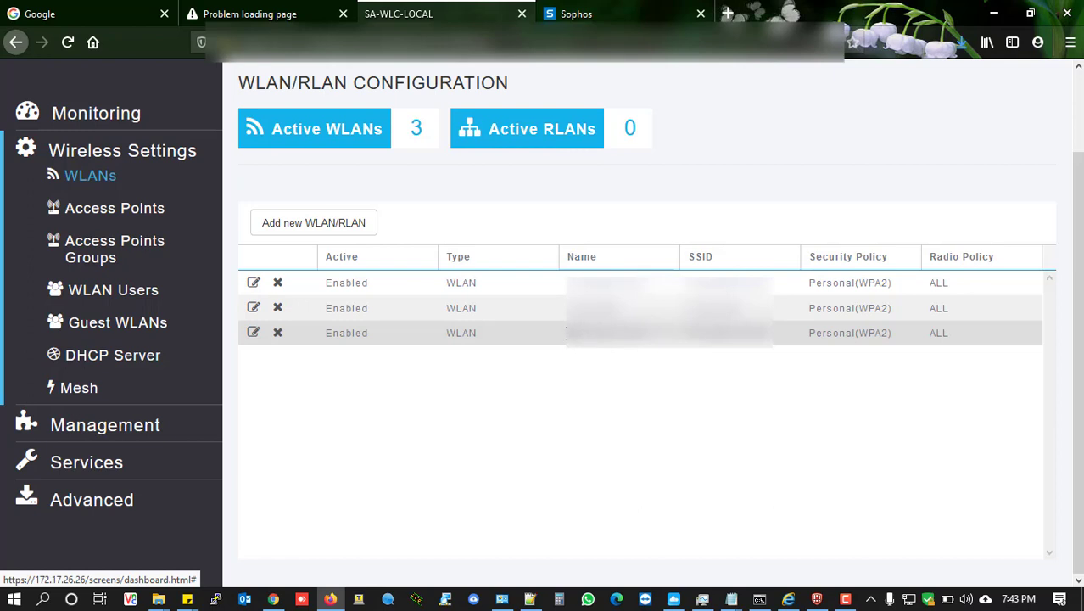
# - Highlight the new WLAN's name in the WLAN/RLAN Configuration list
pyautogui.moveTo(566, 332); pyautogui.dragTo(653, 332)
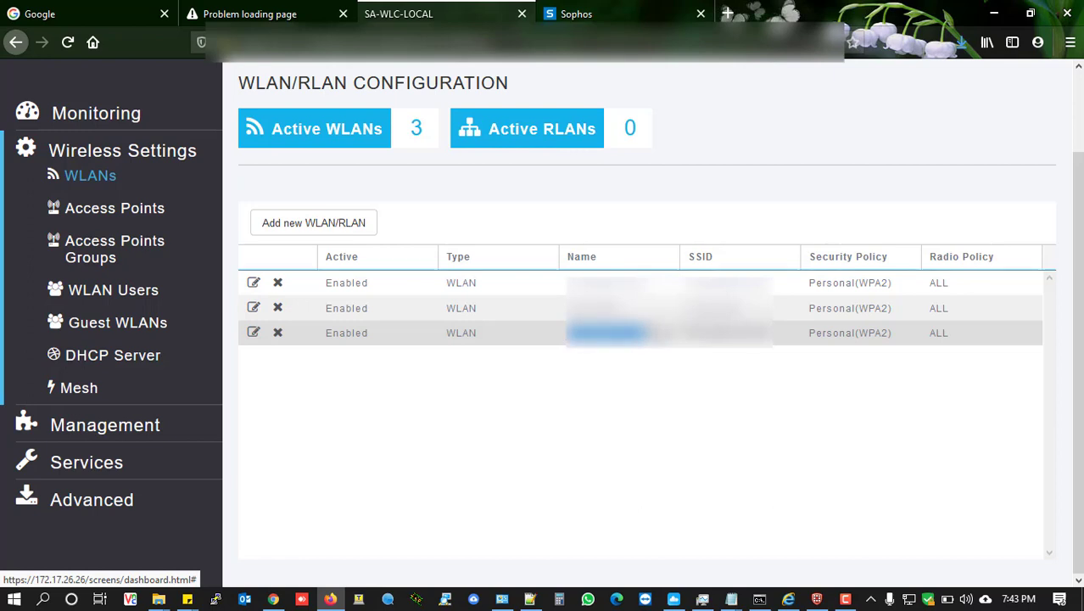